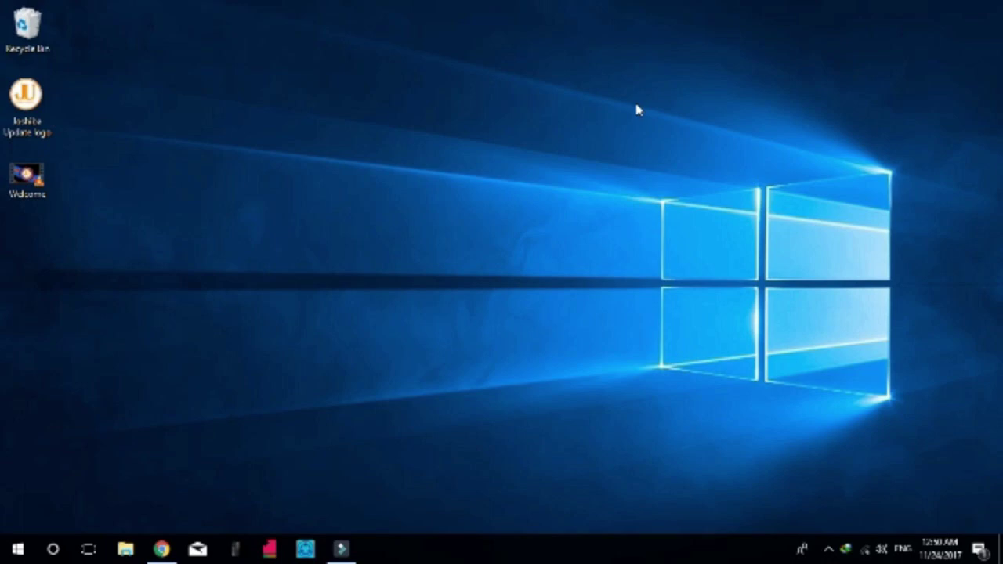
Open the Temporary files page for drive C: from the System Storage settings
left_click(18, 549)
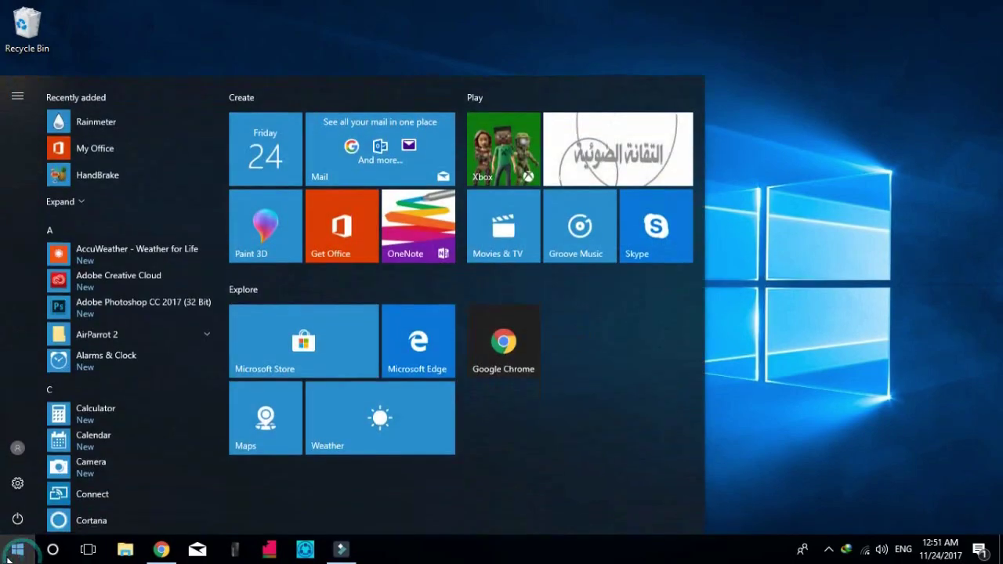
left_click(19, 494)
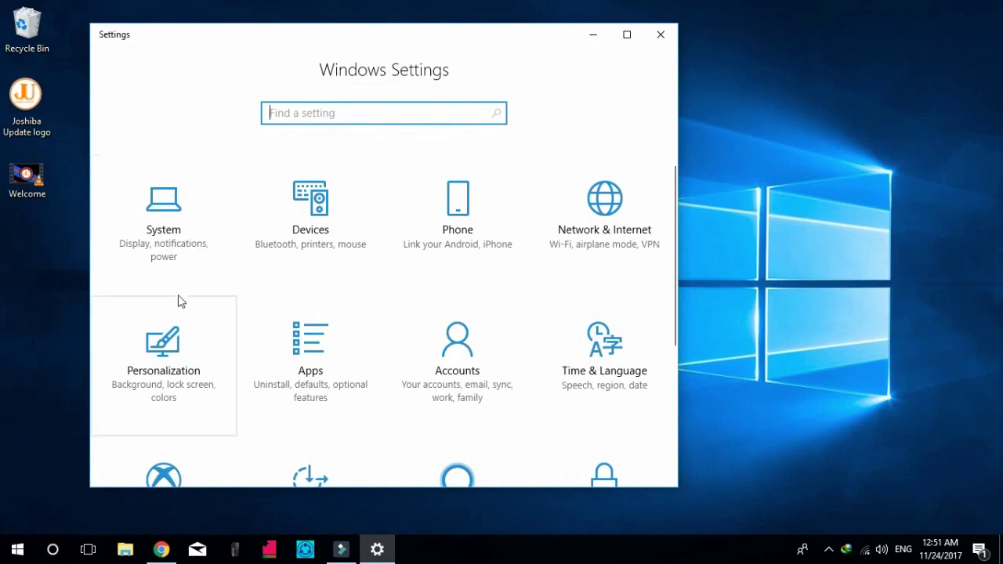
left_click(180, 228)
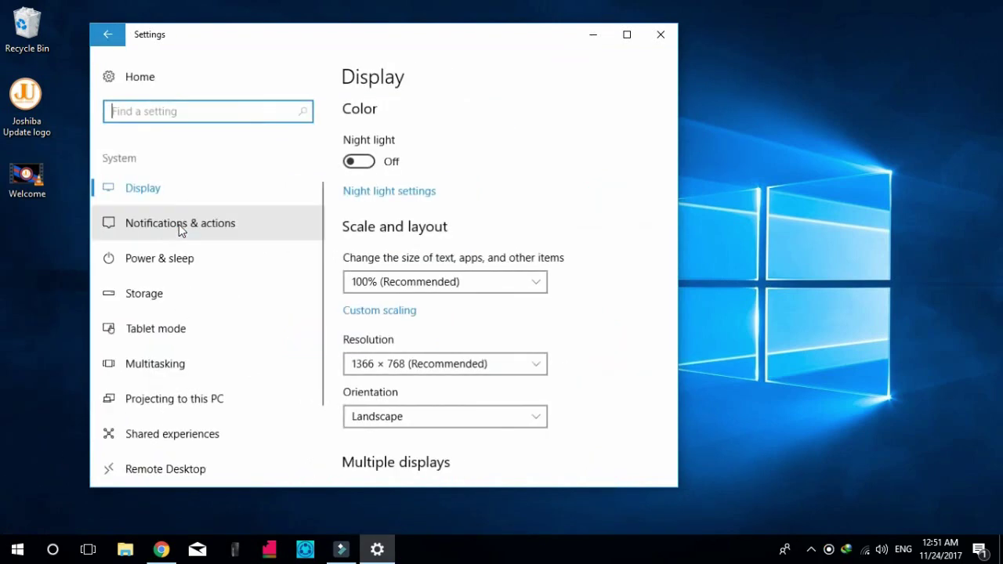
left_click(161, 300)
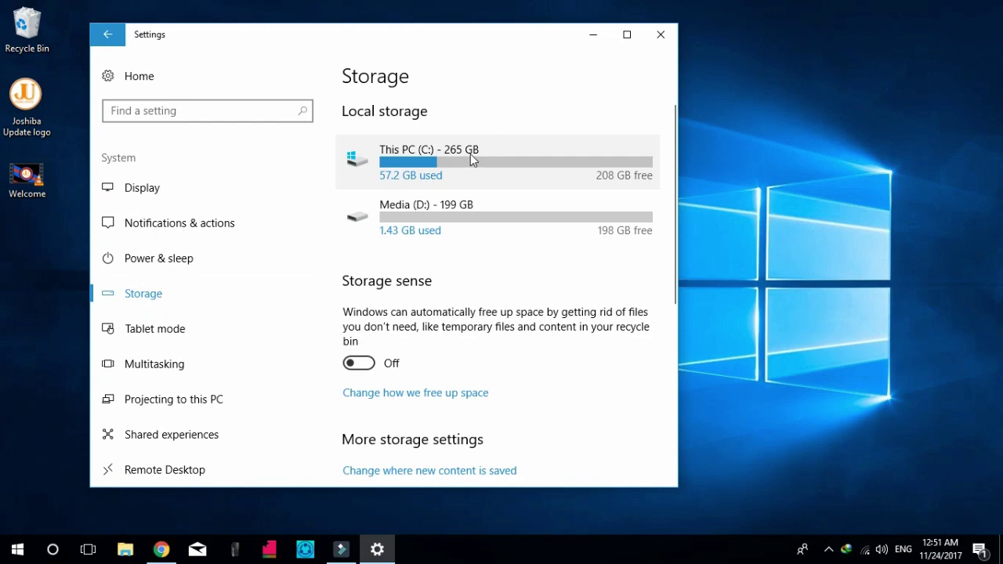
left_click(487, 161)
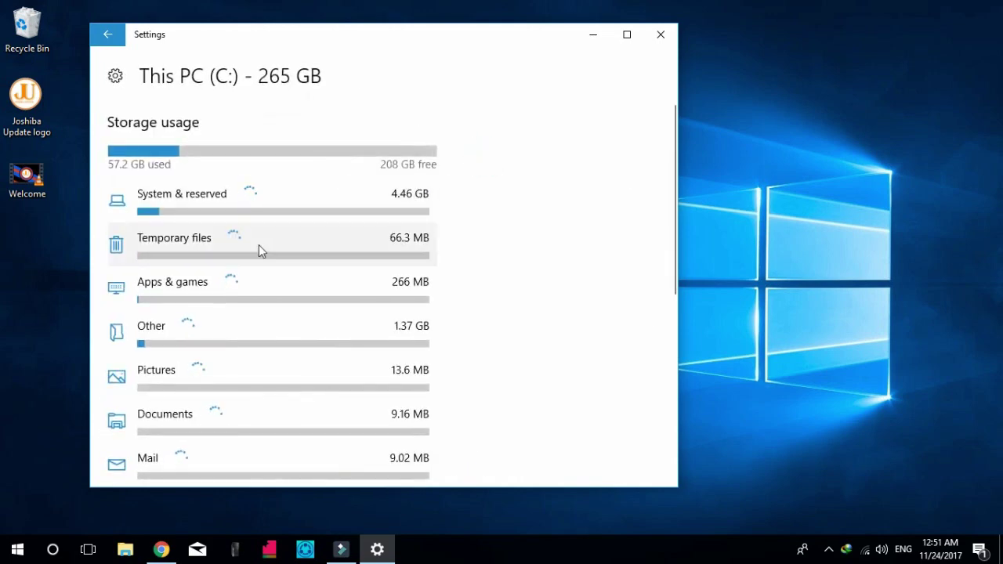
left_click(325, 260)
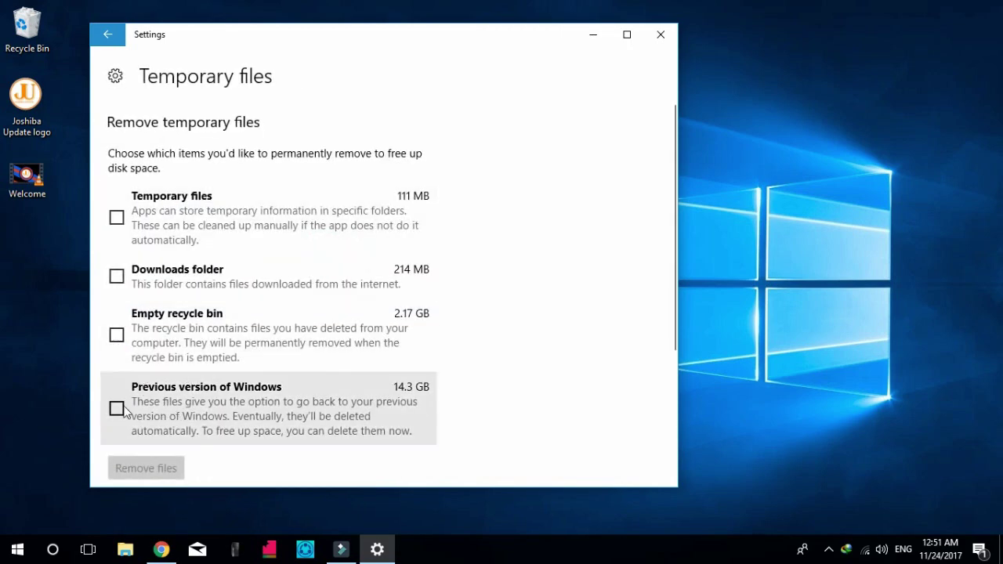
Mark Temporary files and Downloads folder for permanent deletion and remove them from drive C:
left_click(116, 276)
left_click(116, 217)
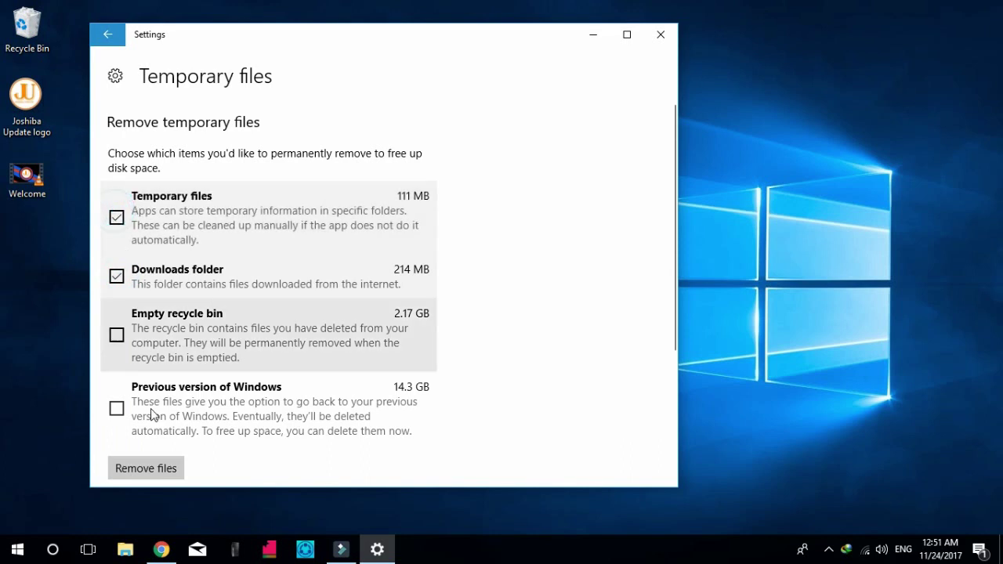
left_click(146, 469)
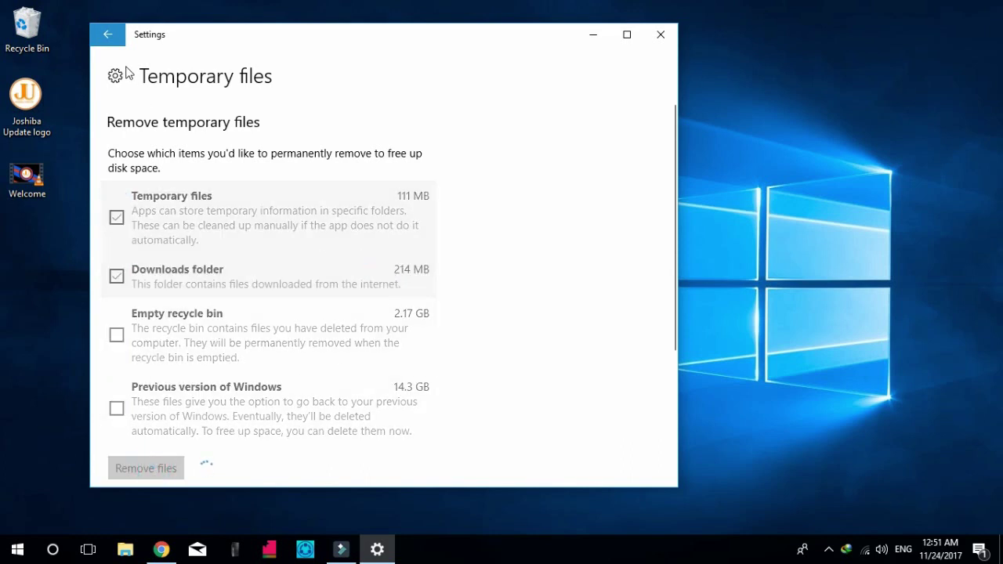
Return to the Storage settings, turn on Storage sense and open the options for how space is freed up
left_click(118, 43)
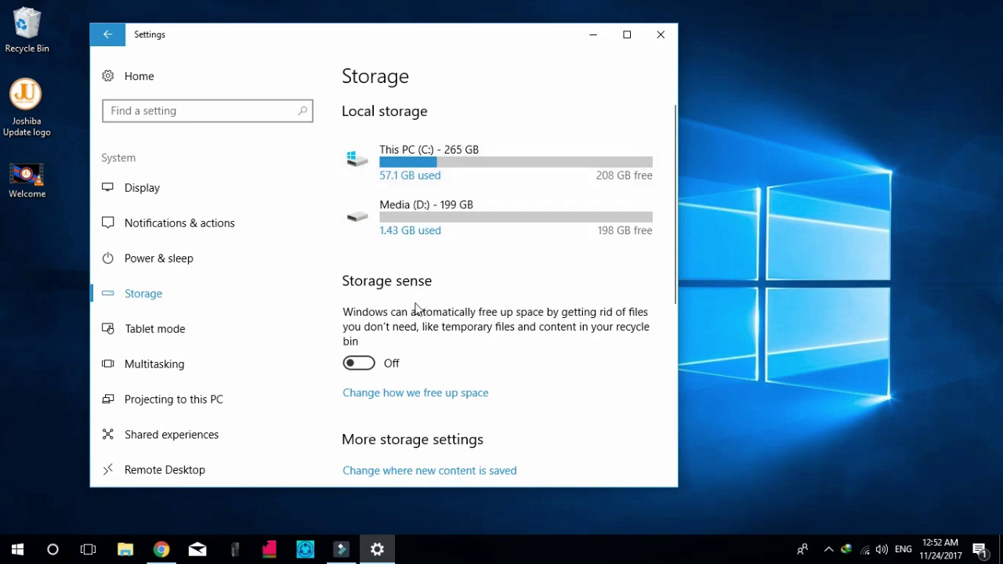
left_click(368, 369)
left_click(413, 398)
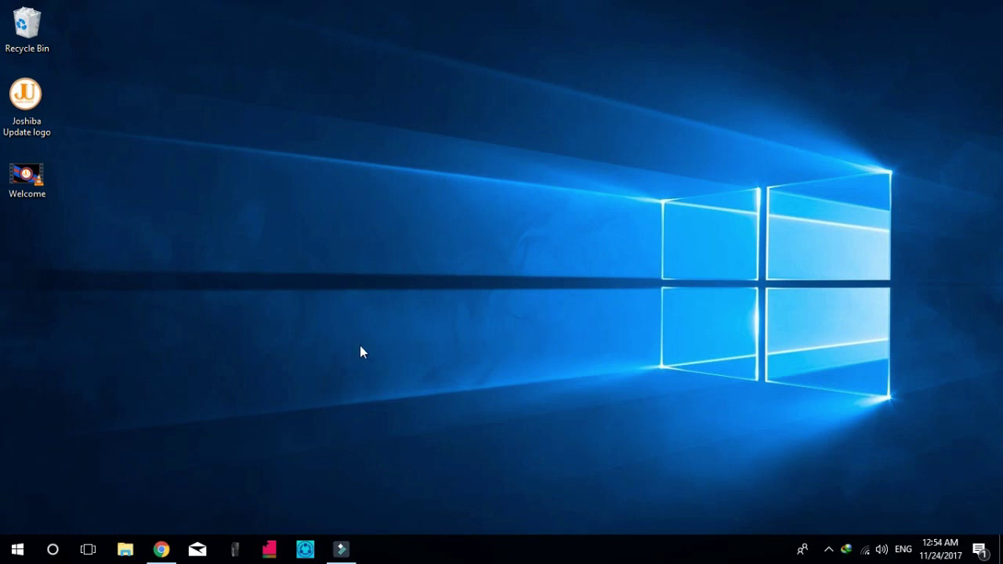
Open the Bluetooth & other devices page in Windows Settings and look through the listed devices
left_click(16, 551)
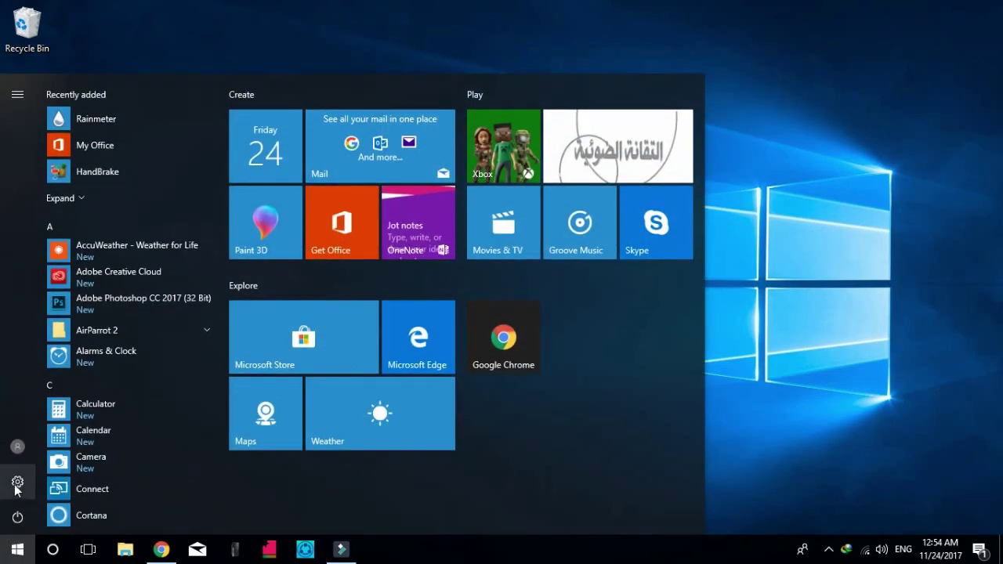
left_click(17, 484)
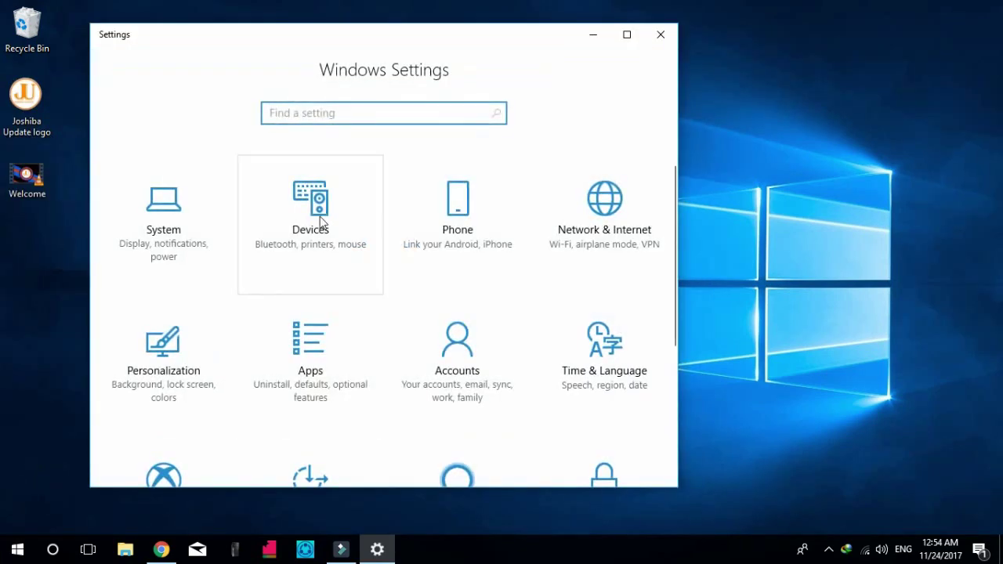
left_click(322, 227)
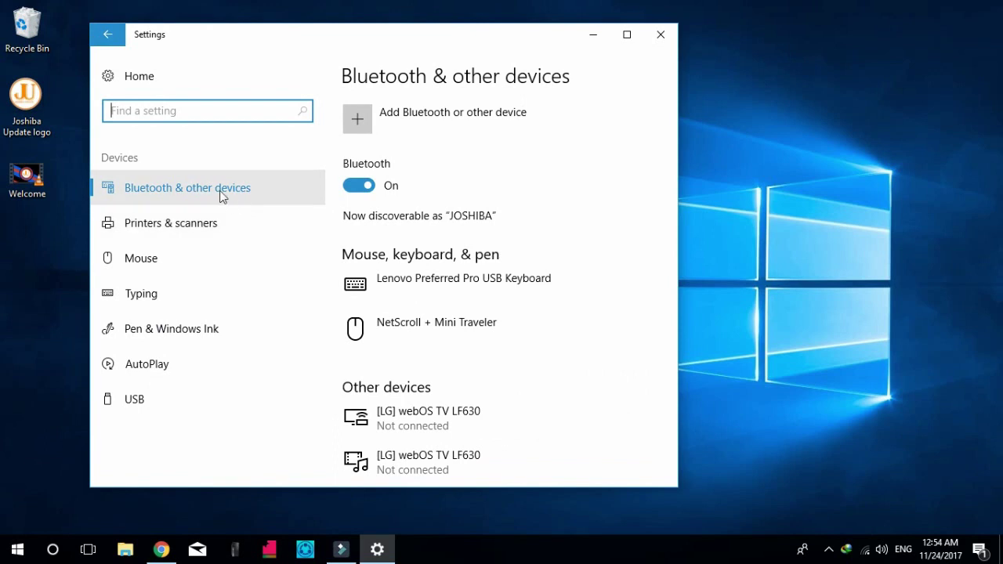
scroll(502, 309, "down", 3)
Pair the Galaxy On8 phone with the PC over Bluetooth, accepting the PIN match
left_click(810, 196)
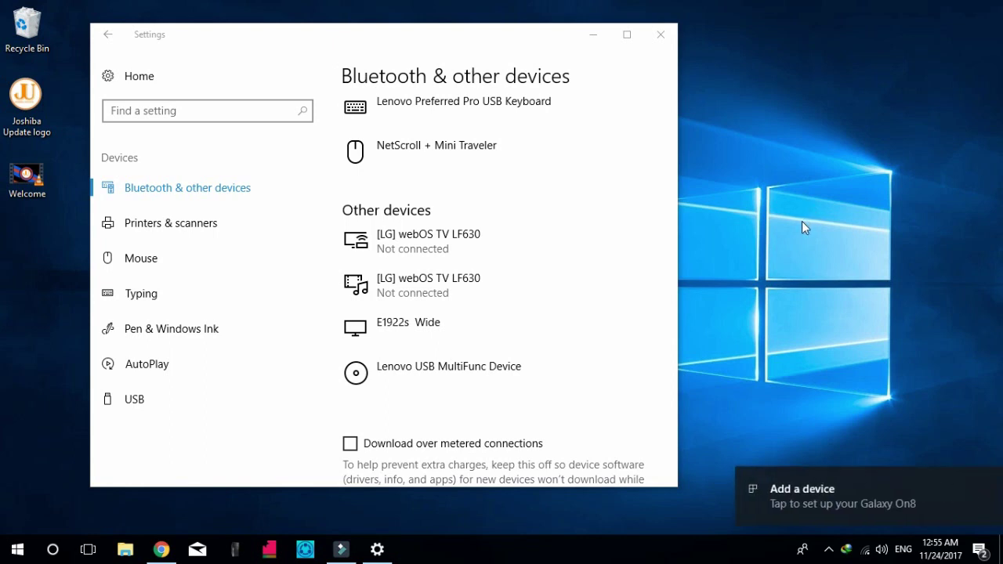
left_click(825, 486)
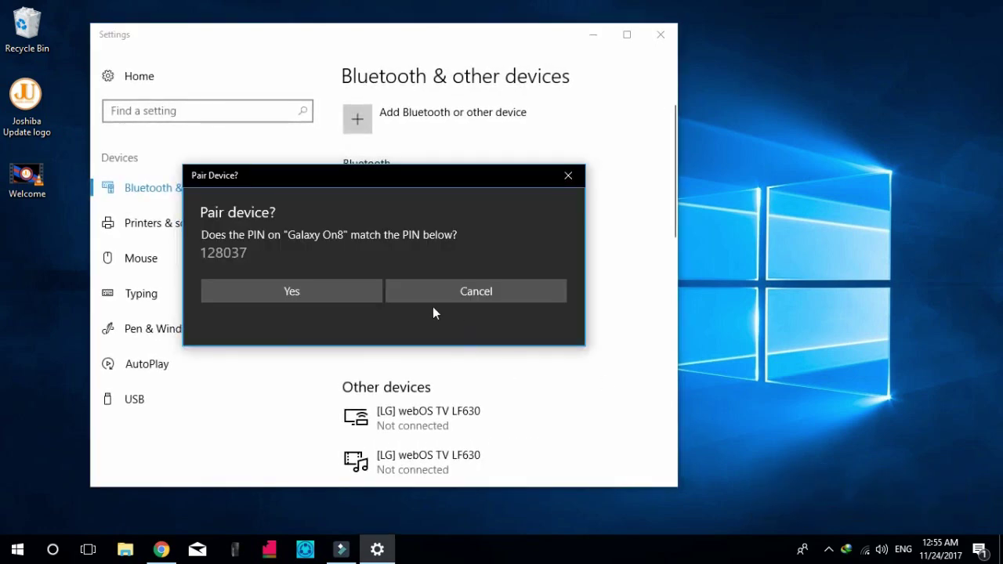
left_click(340, 295)
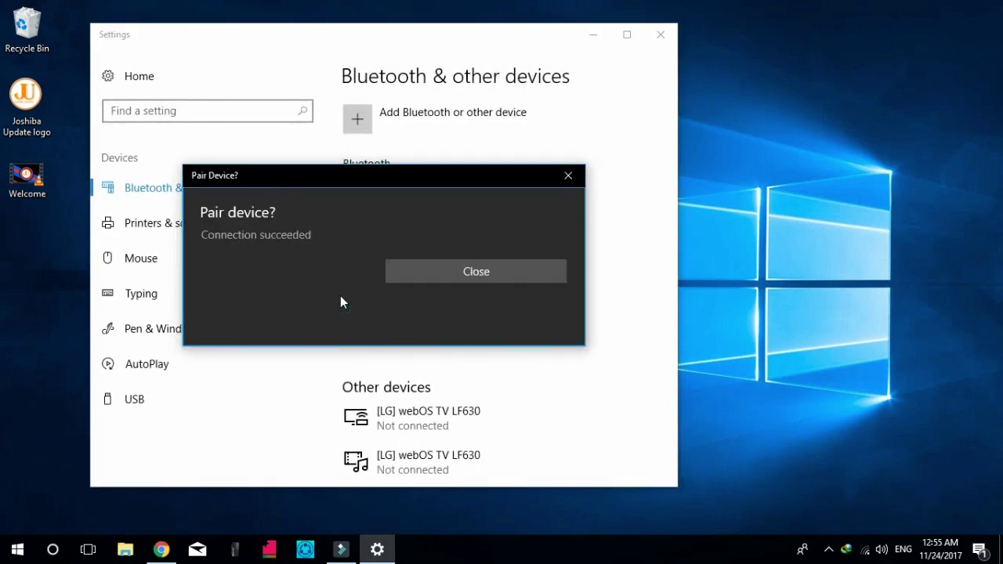
left_click(484, 276)
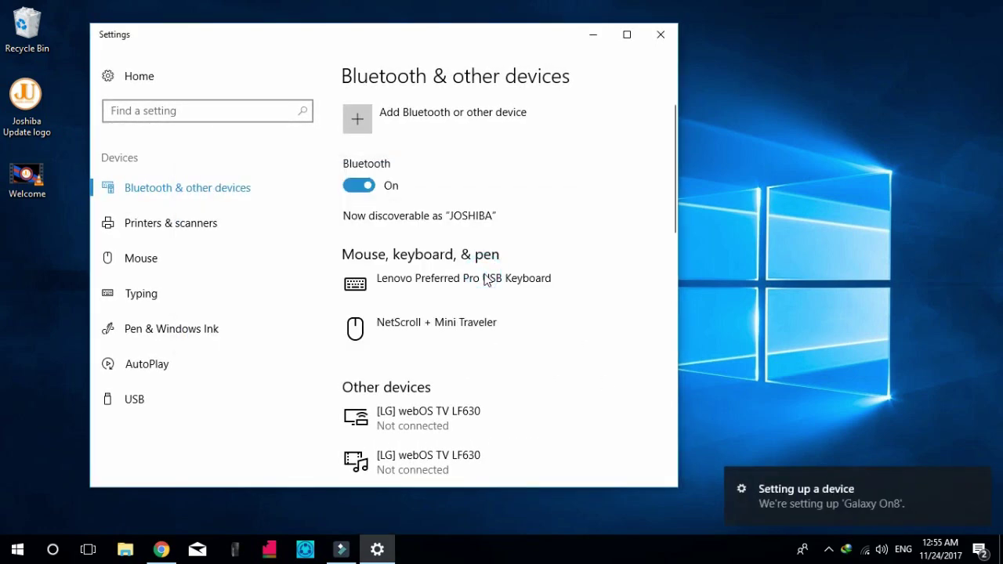
Go back to the Settings home and open the Sign-in options of the Accounts category
left_click(112, 76)
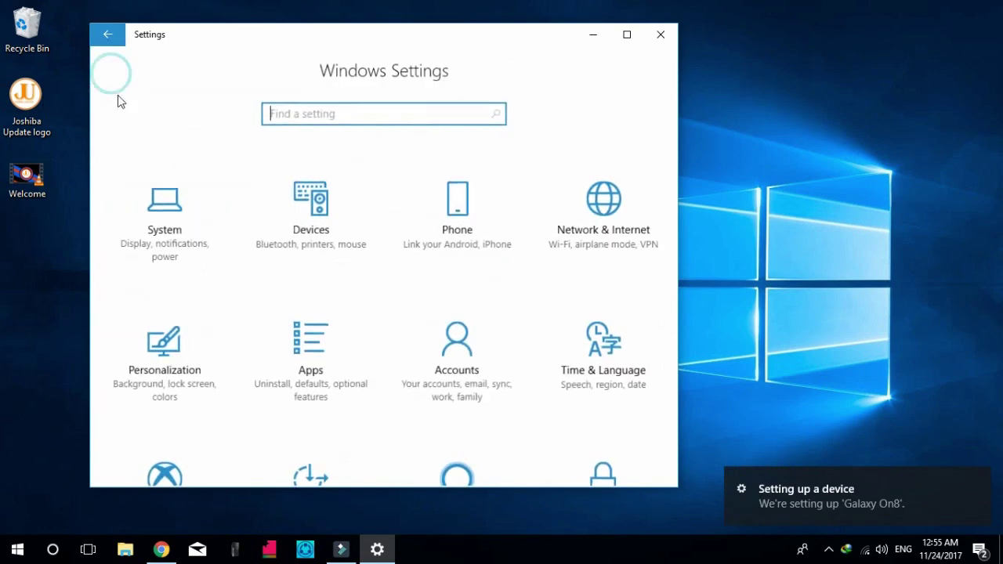
scroll(392, 325, "down", 1)
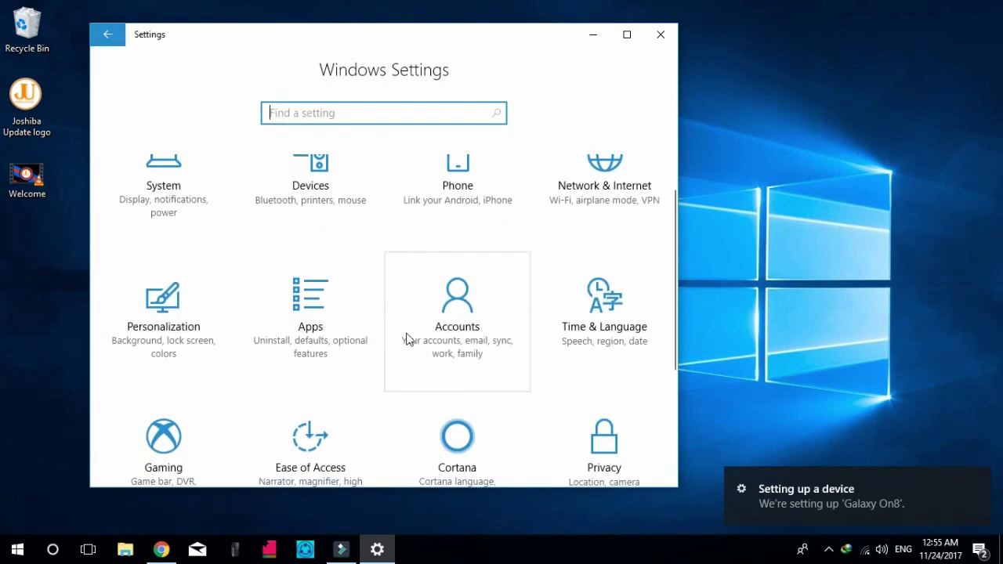
scroll(392, 325, "up", 1)
left_click(463, 352)
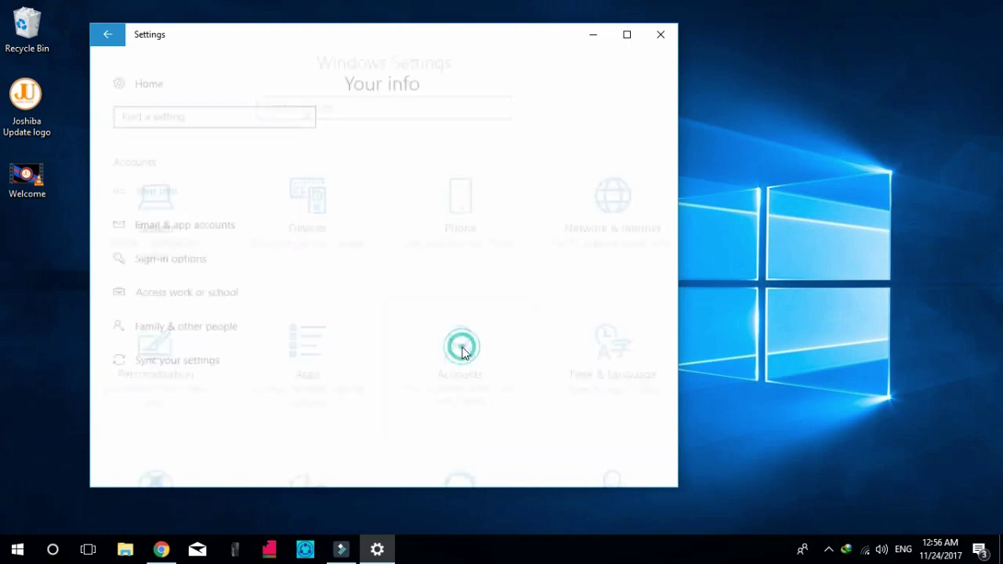
left_click(177, 259)
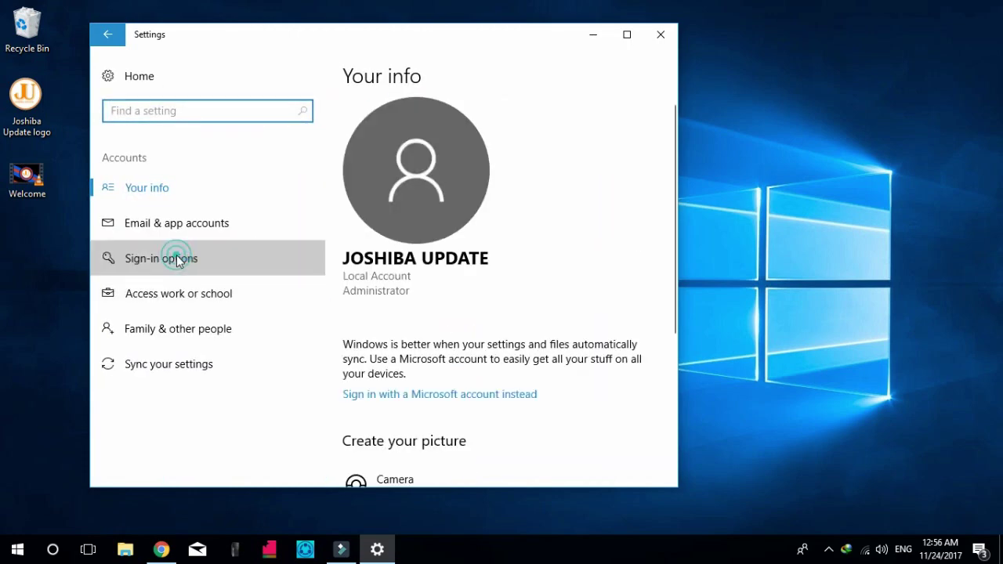
Enable Dynamic lock so Windows detects when you're away and locks the device automatically, and close Settings
scroll(554, 287, "down", 5)
scroll(555, 290, "down", 1)
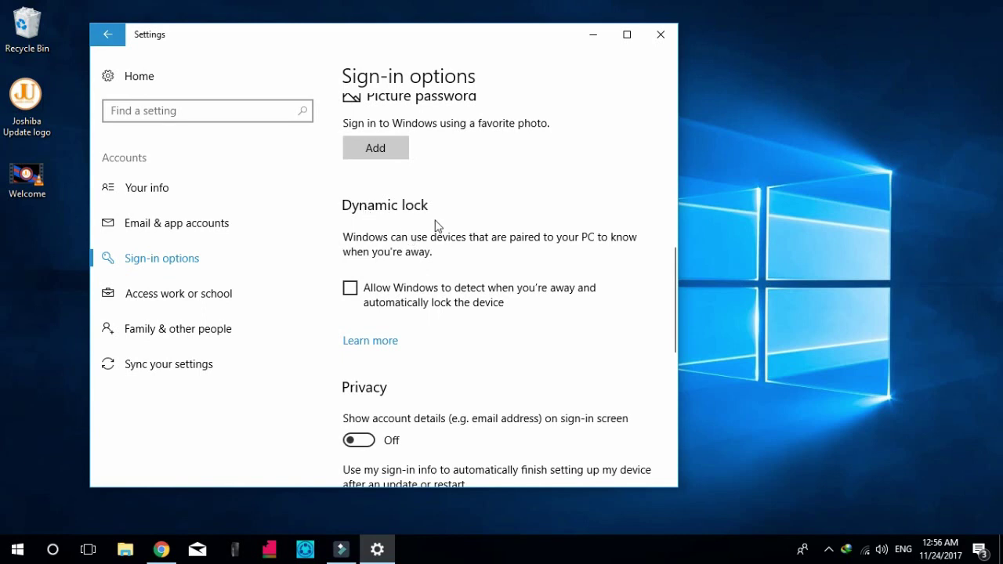
left_click(351, 288)
left_click(661, 34)
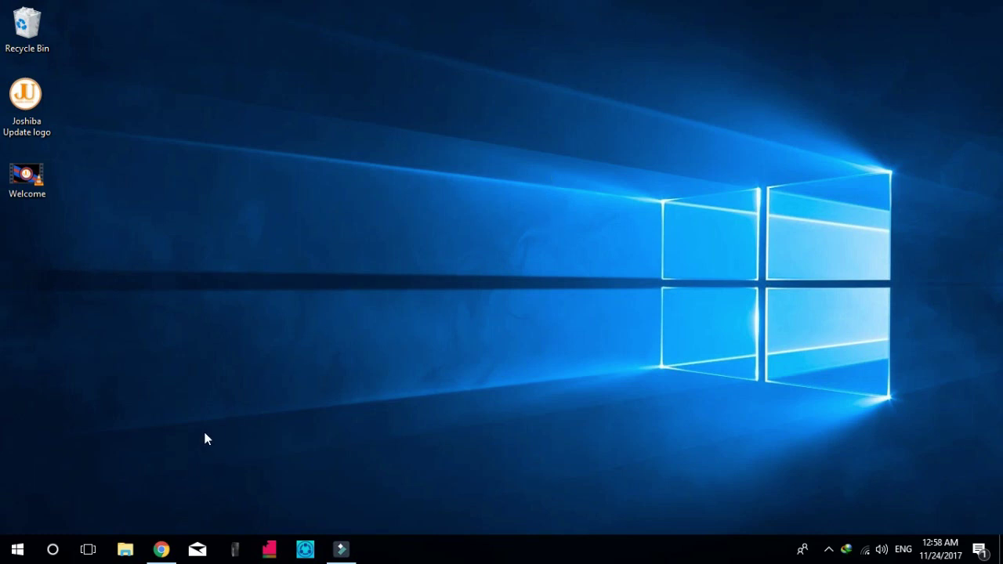
Bring up the Chrome window with the Flipkart page and turn on Night light in the Display settings
left_click(161, 549)
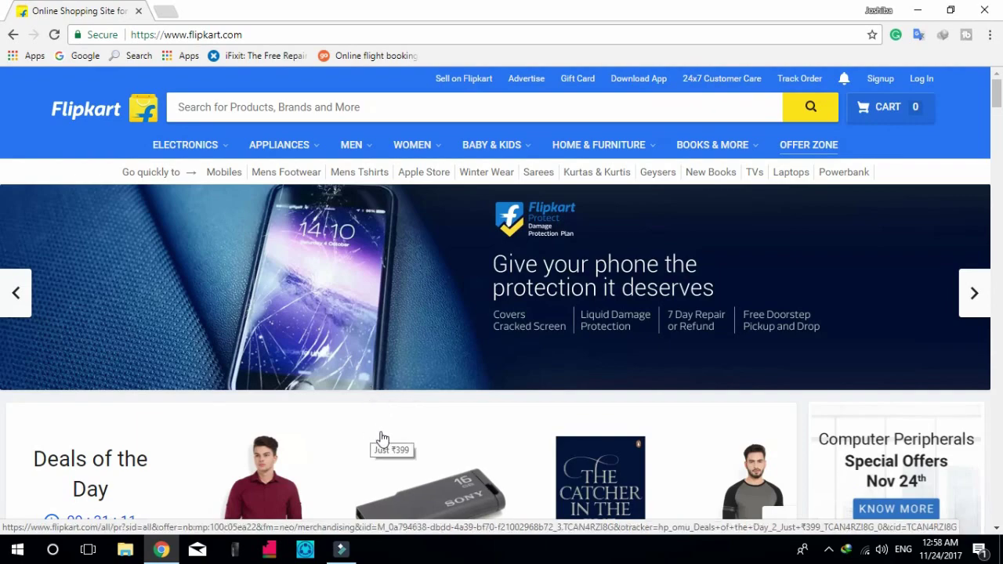
left_click(17, 553)
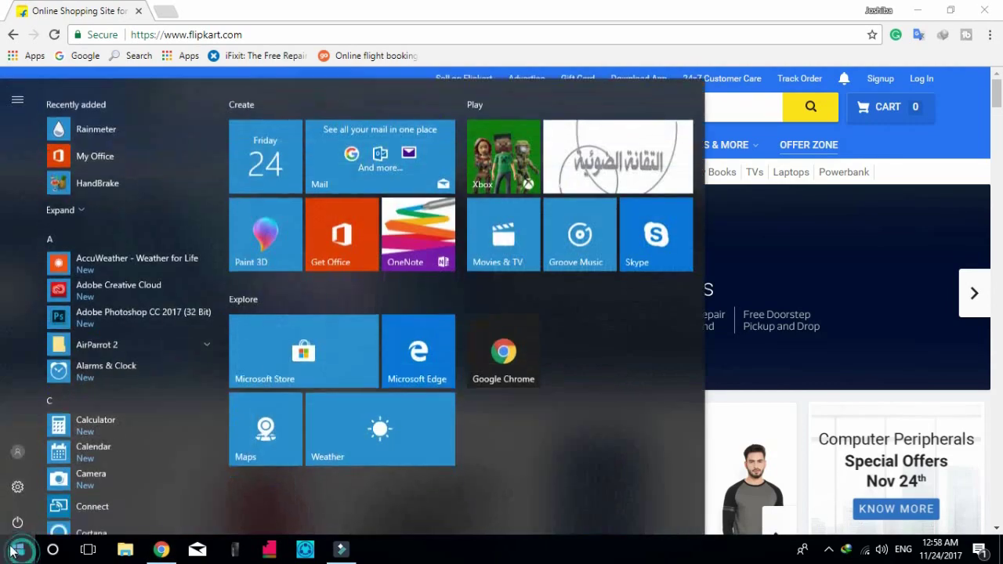
left_click(17, 481)
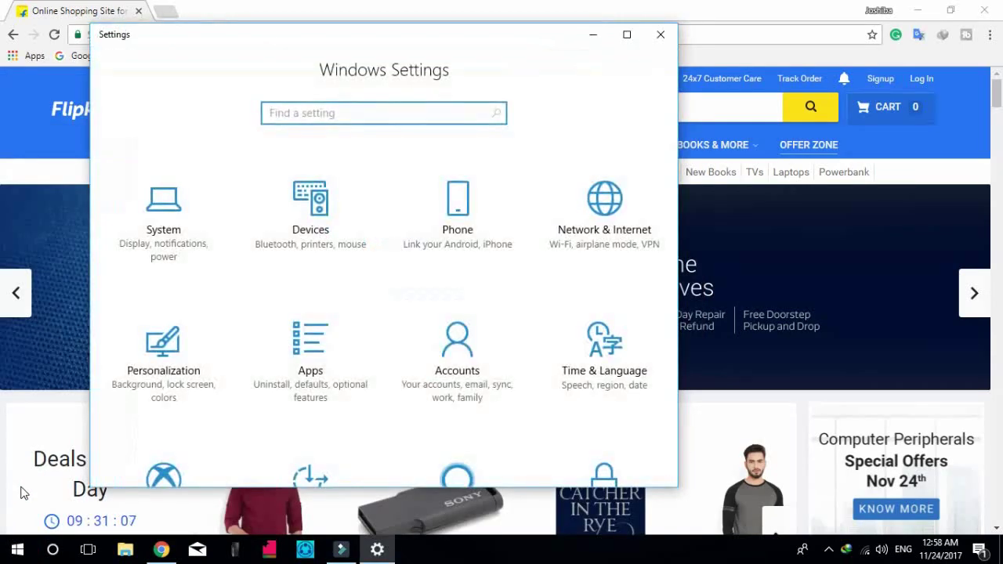
left_click(187, 226)
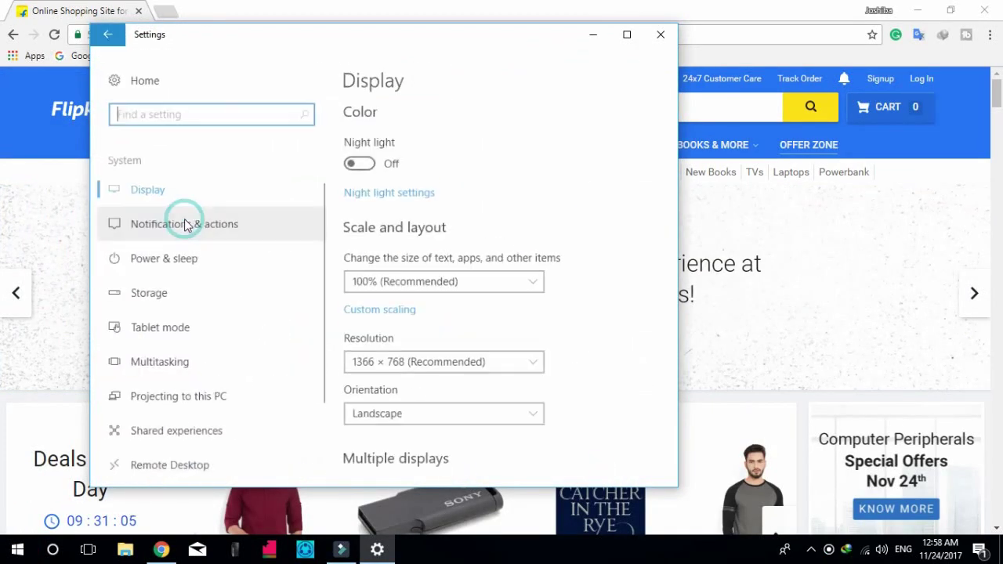
left_click(178, 194)
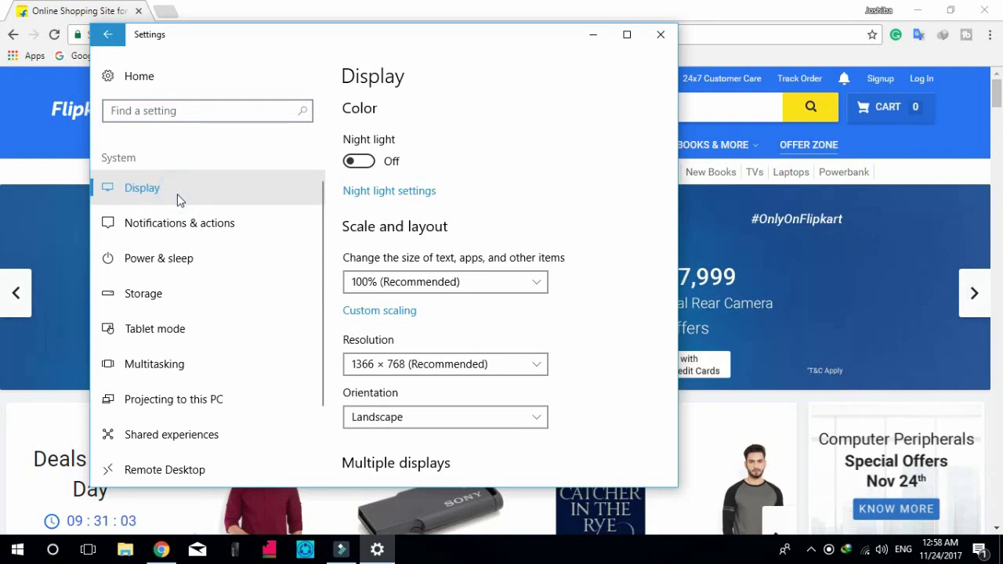
left_click(365, 161)
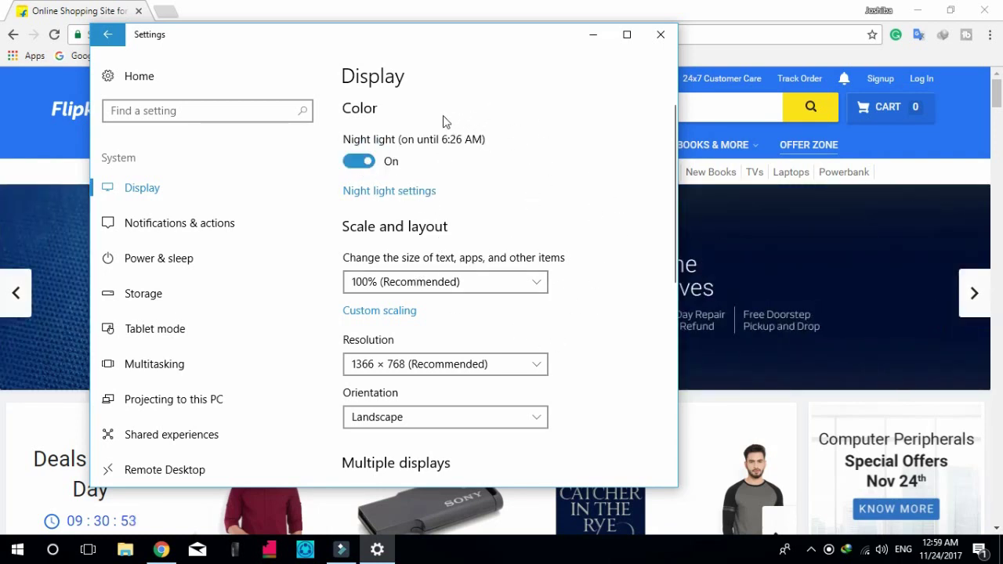
In the Night light settings, switch the schedule from Sunset to sunrise to Set hours
left_click(413, 193)
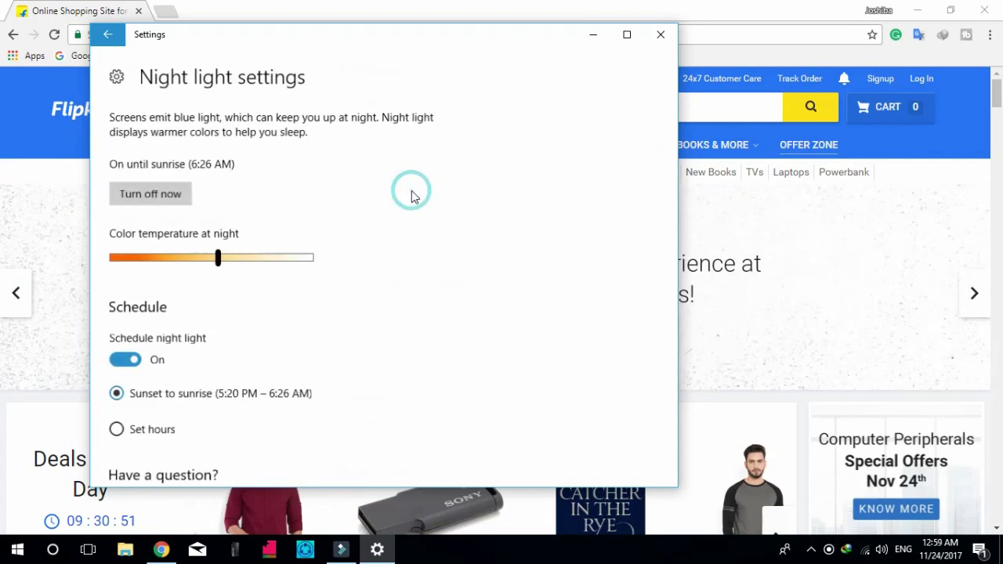
scroll(404, 208, "down", 2)
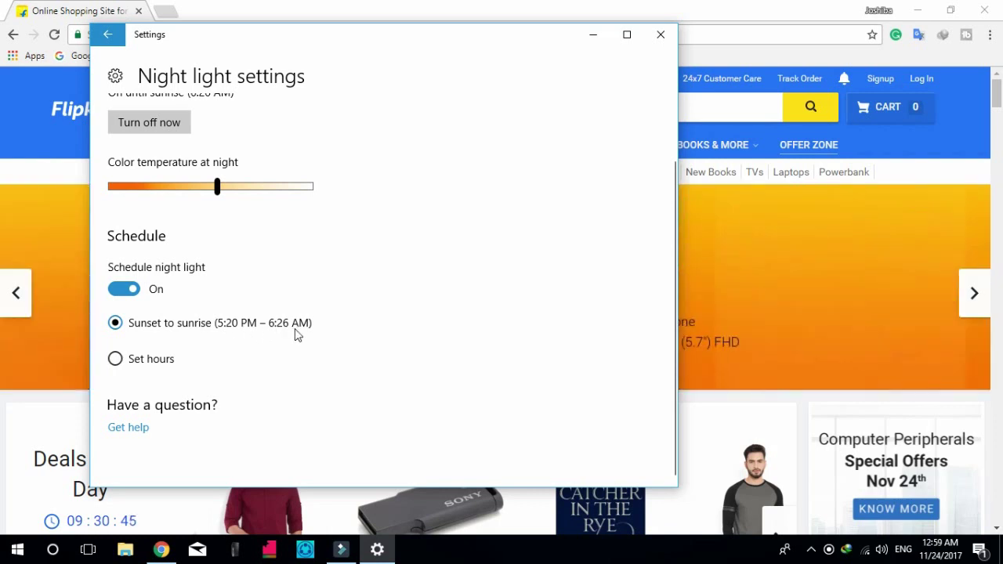
left_click(159, 362)
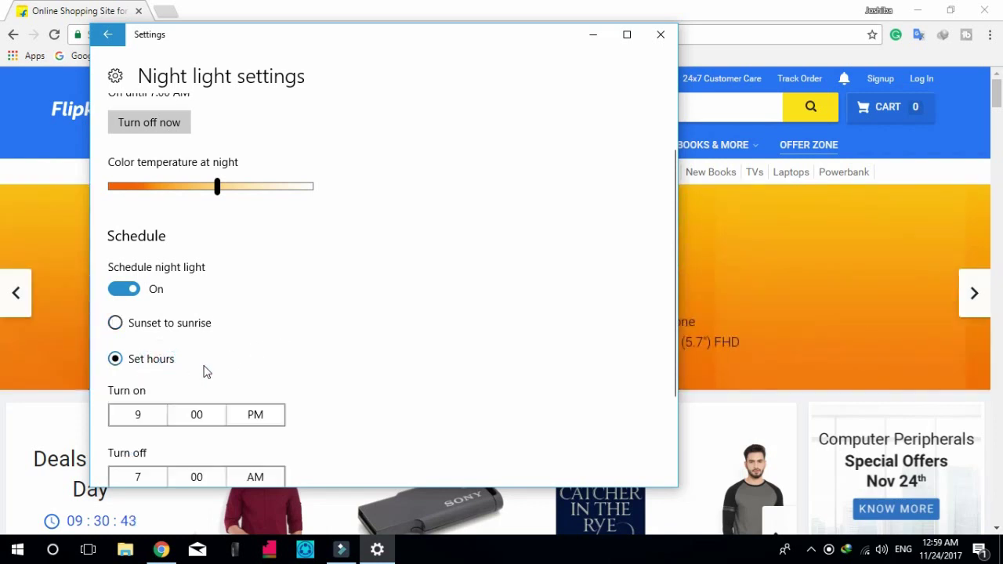
scroll(370, 327, "down", 3)
scroll(287, 322, "up", 3)
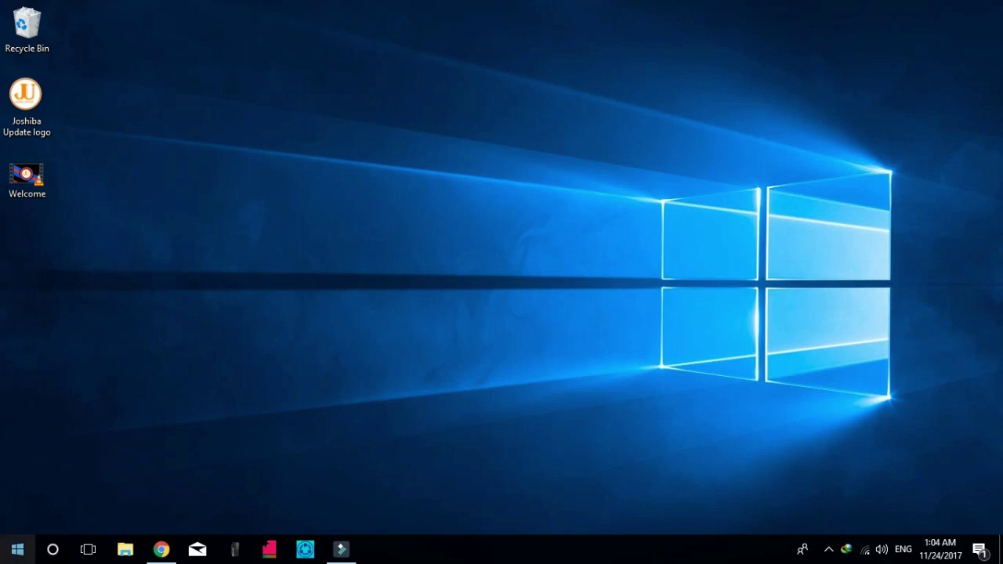
Open Windows Settings, bring up Cortana to view what more it can do, and dismiss its sign-in offer
left_click(17, 549)
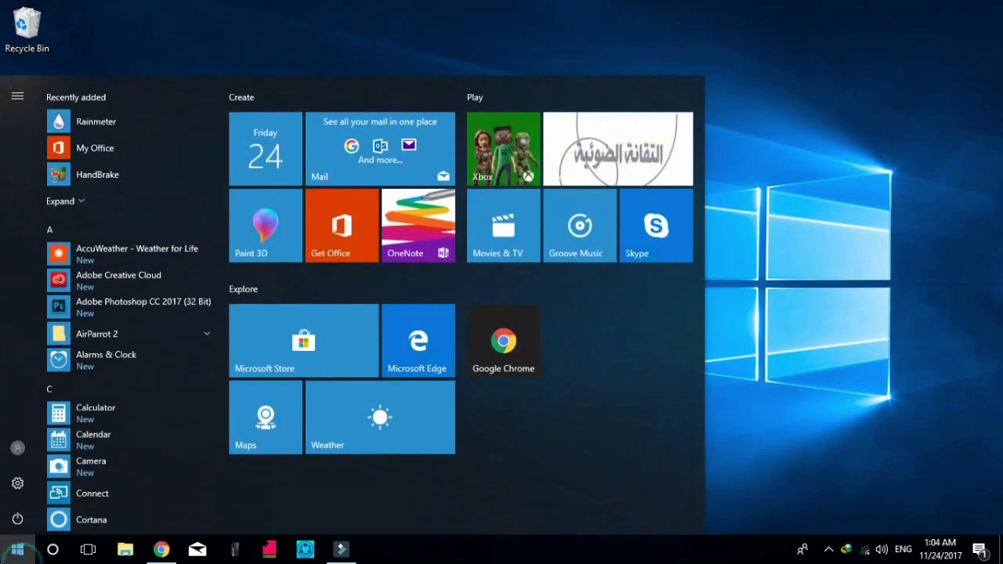
left_click(17, 482)
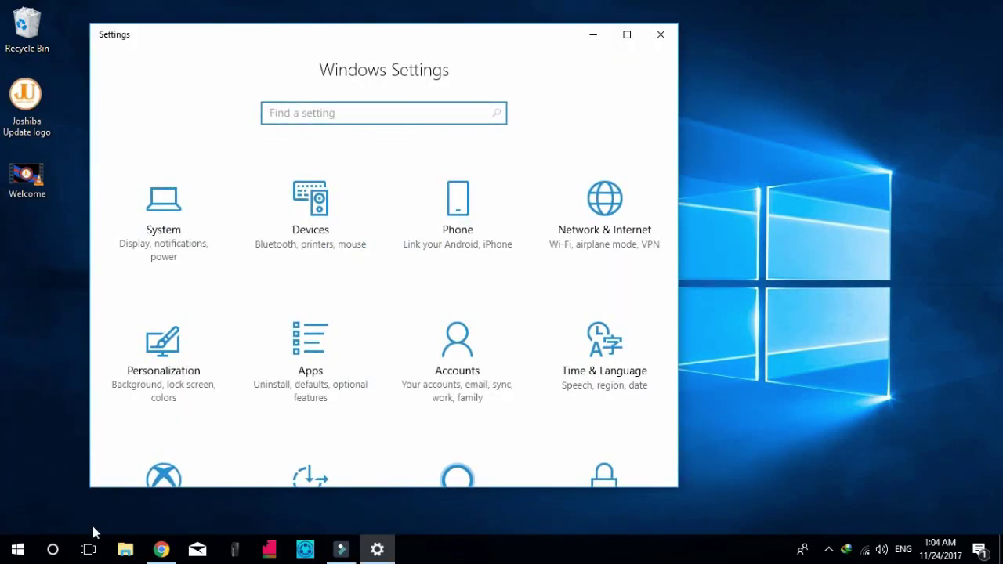
left_click(89, 549)
left_click(51, 548)
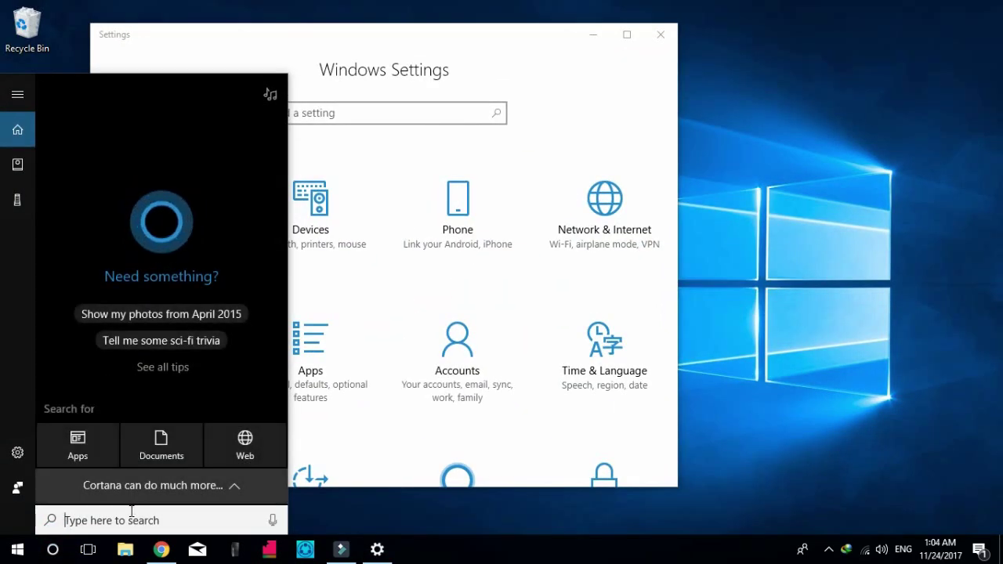
left_click(121, 489)
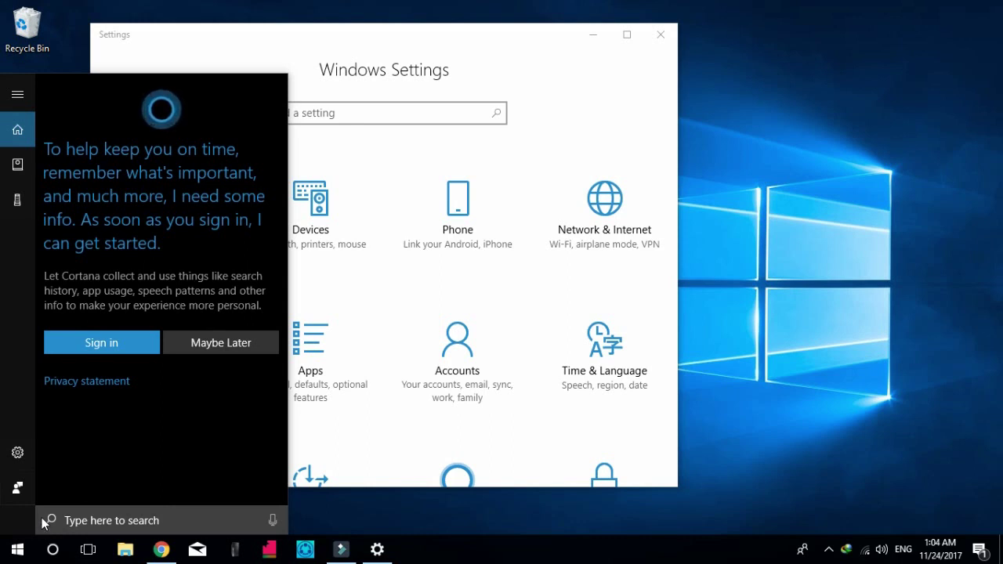
left_click(385, 511)
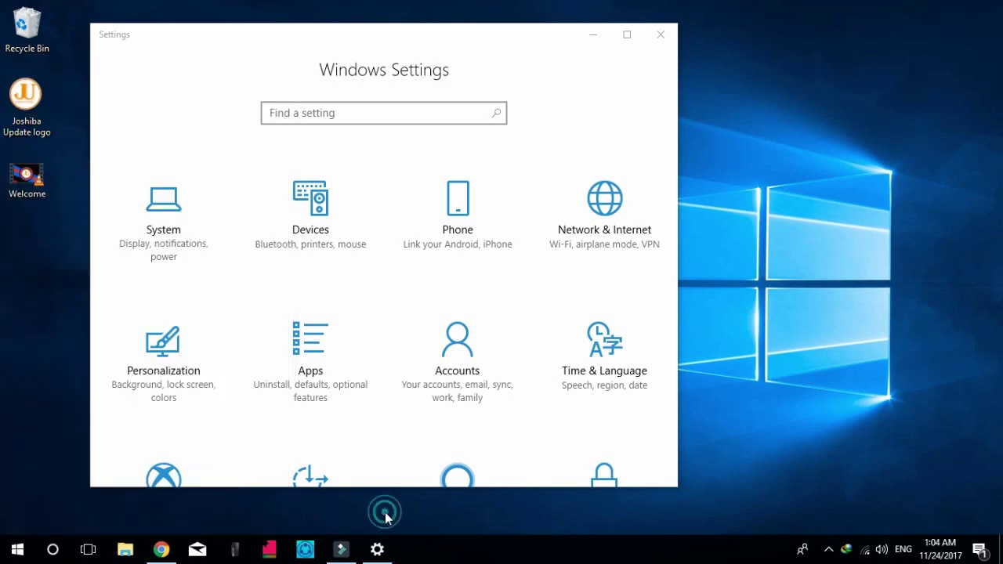
In the Cortana settings, try to turn on Send notifications between devices, and close Settings
left_click(24, 552)
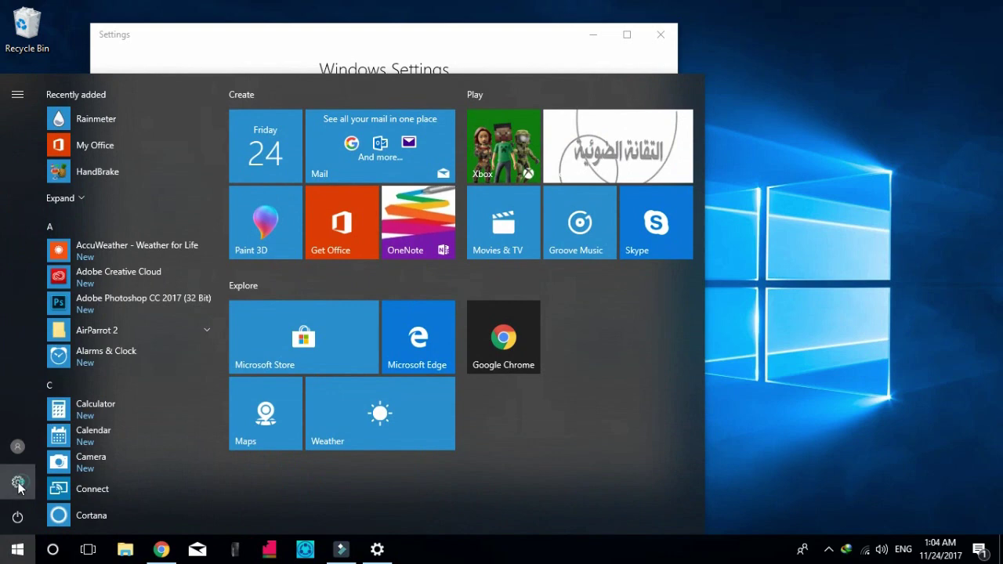
left_click(18, 483)
scroll(415, 384, "down", 2)
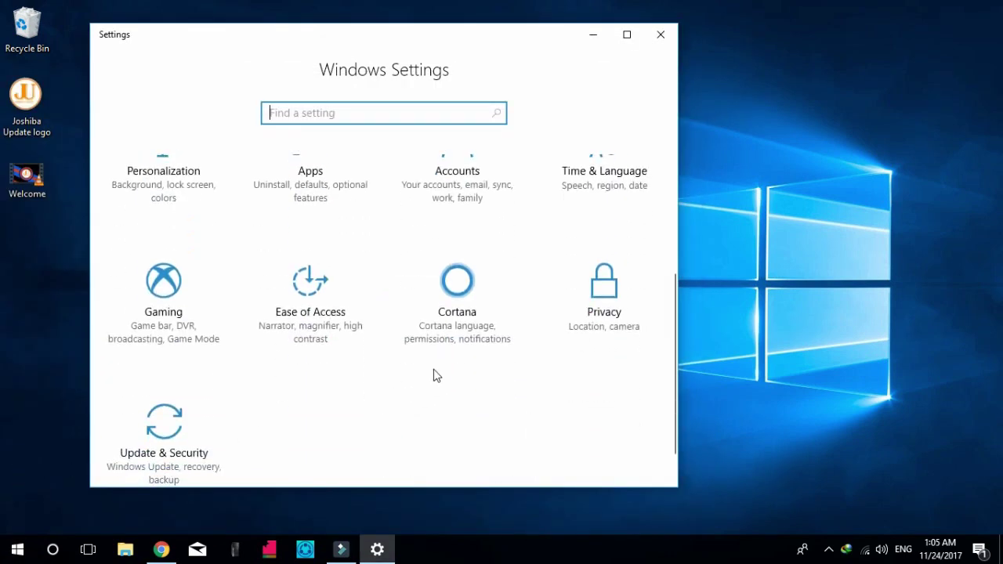
left_click(469, 307)
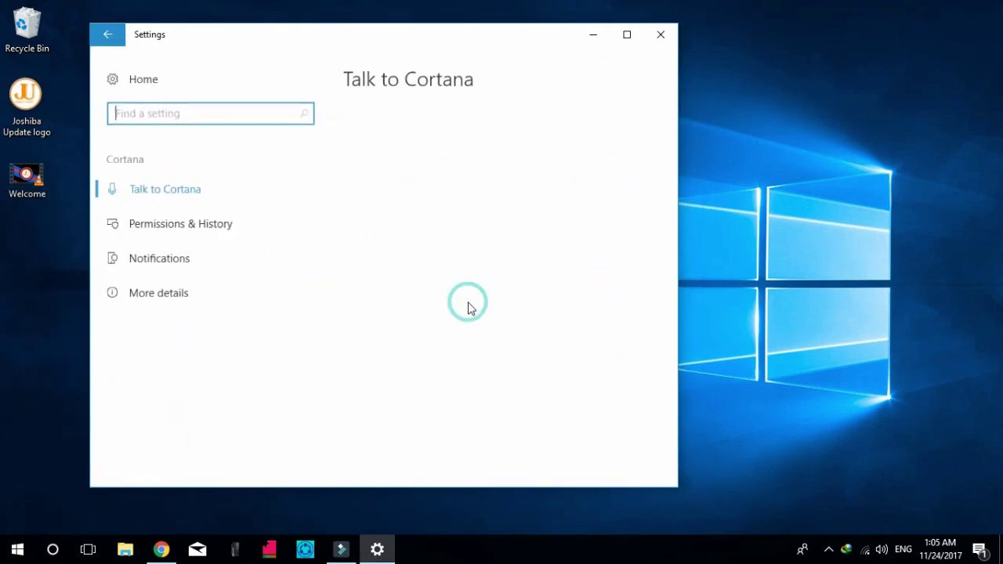
left_click(175, 263)
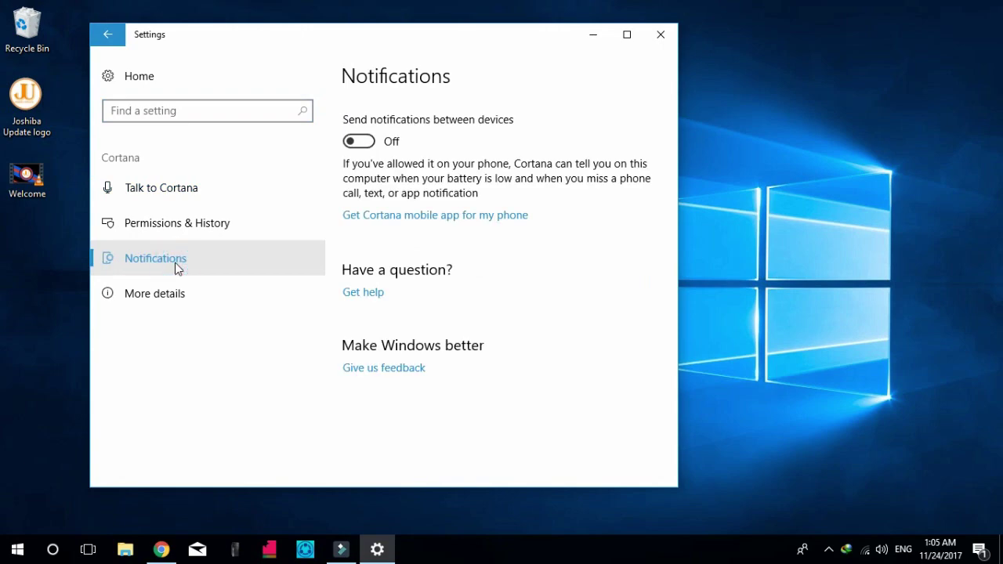
left_click(363, 145)
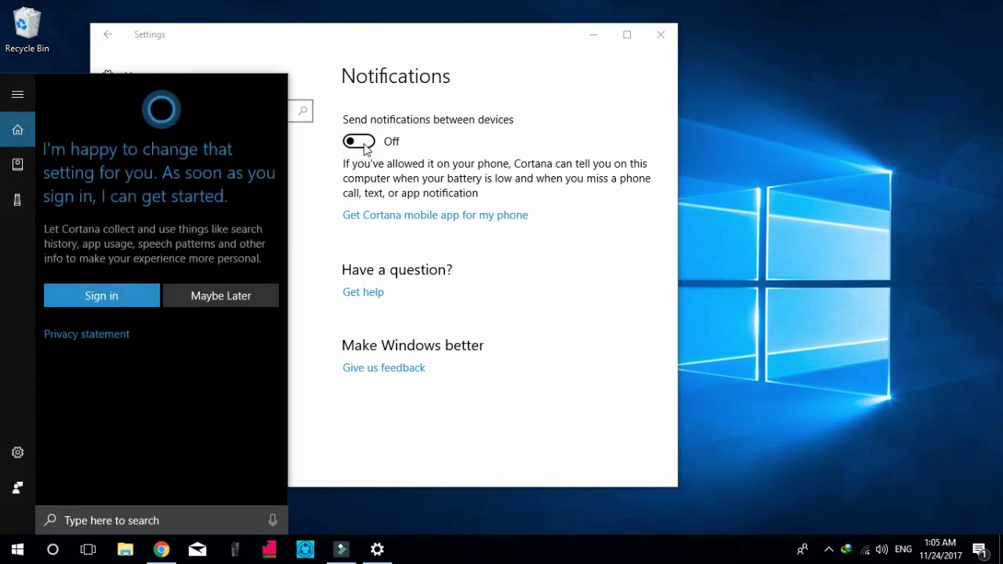
left_click(663, 35)
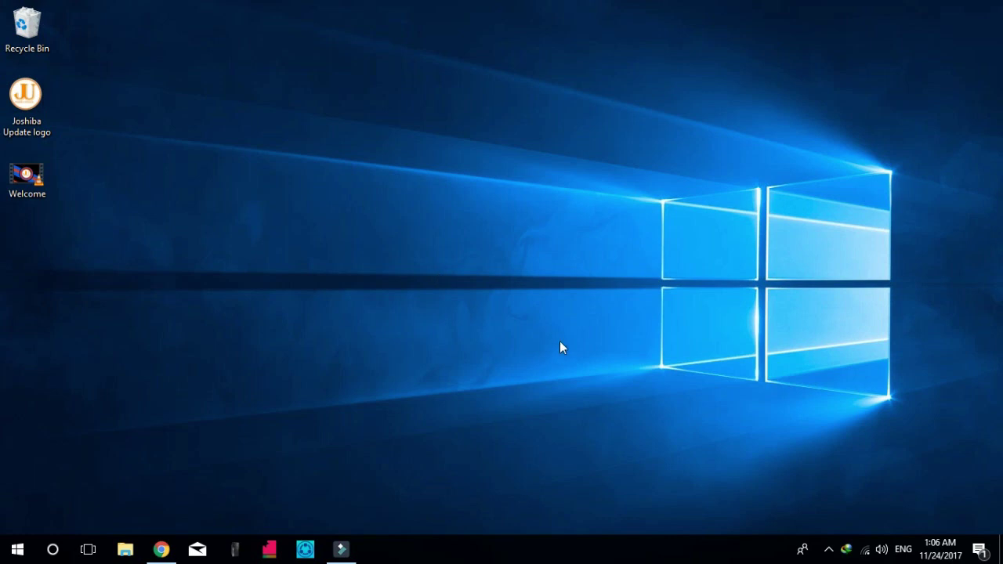
Show the touch keyboard button on the taskbar, and view the touch keyboard's emoji set before closing the keyboard
right_click(674, 557)
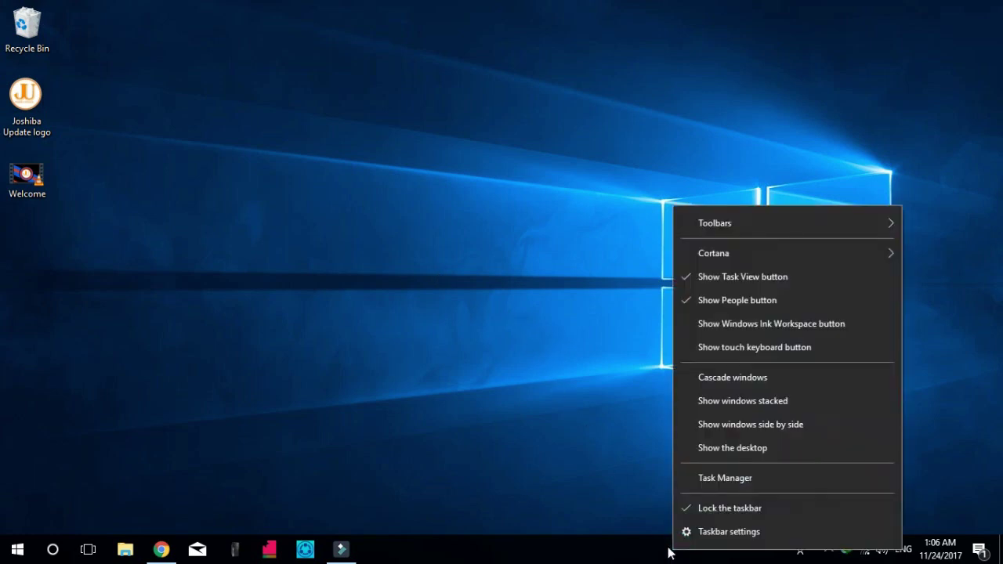
left_click(732, 350)
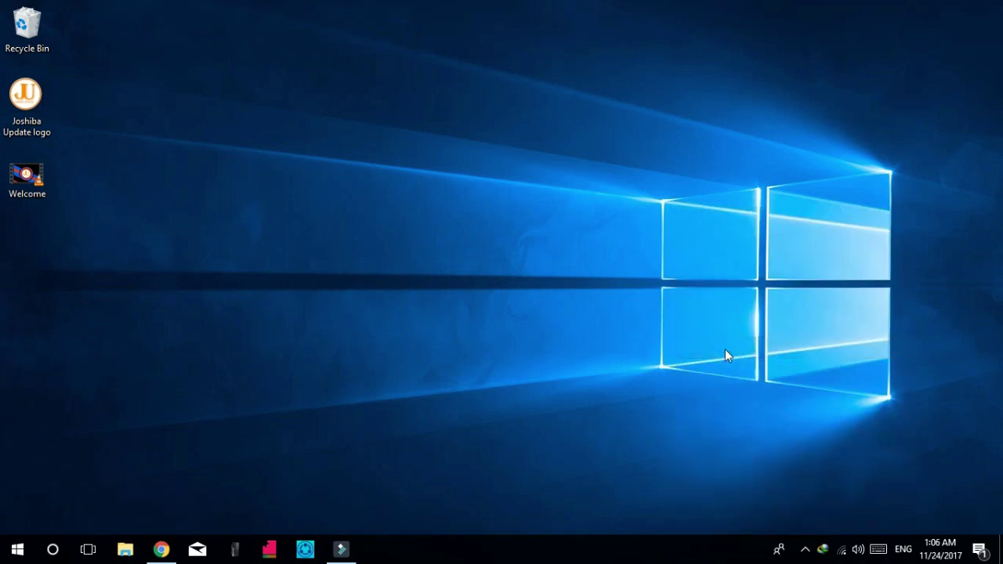
left_click(879, 551)
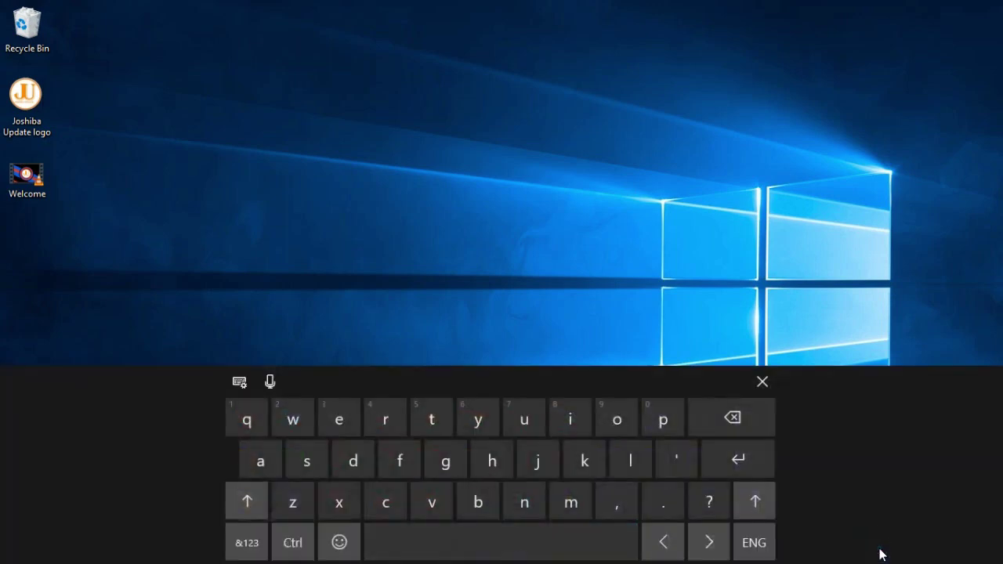
left_click(339, 542)
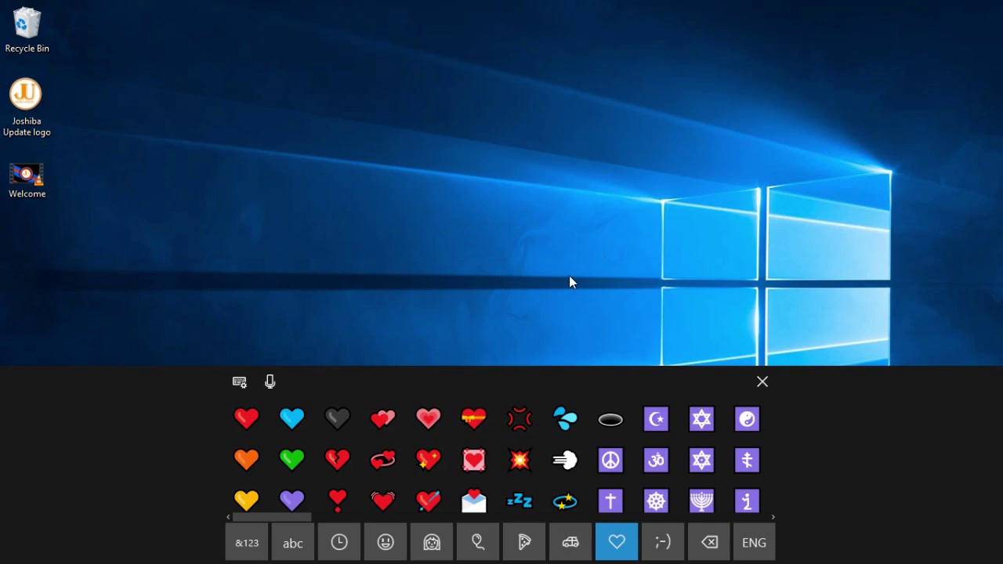
left_click(763, 382)
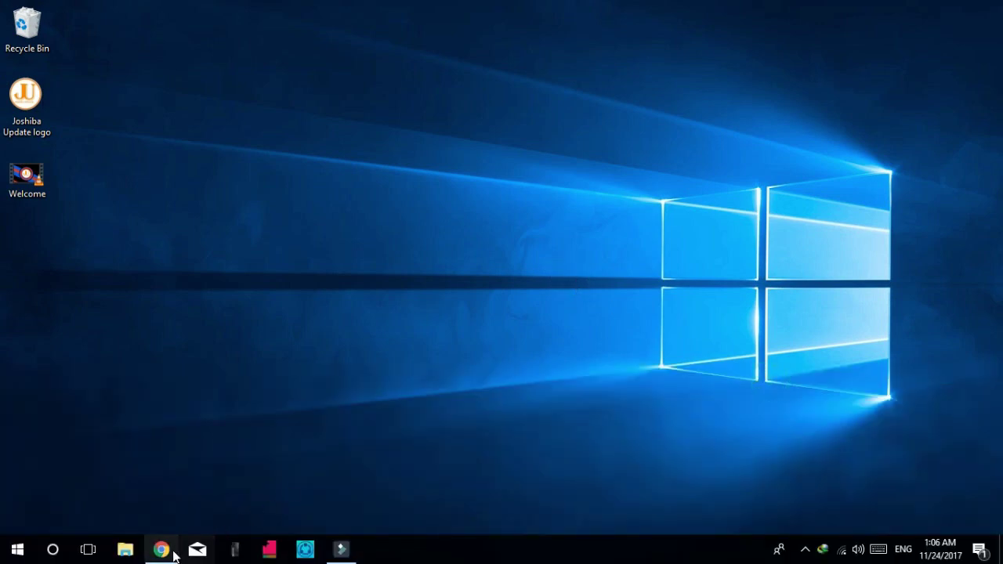
Switch to Chrome and replace the Flipkart address in the address bar with a row of heart emojis from the touch keyboard
left_click(171, 552)
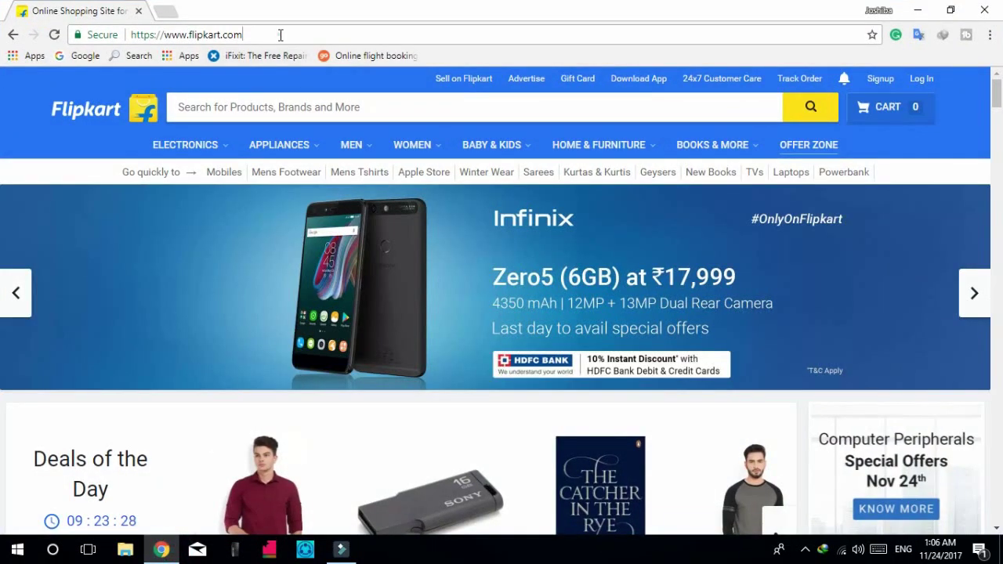
left_click(281, 35)
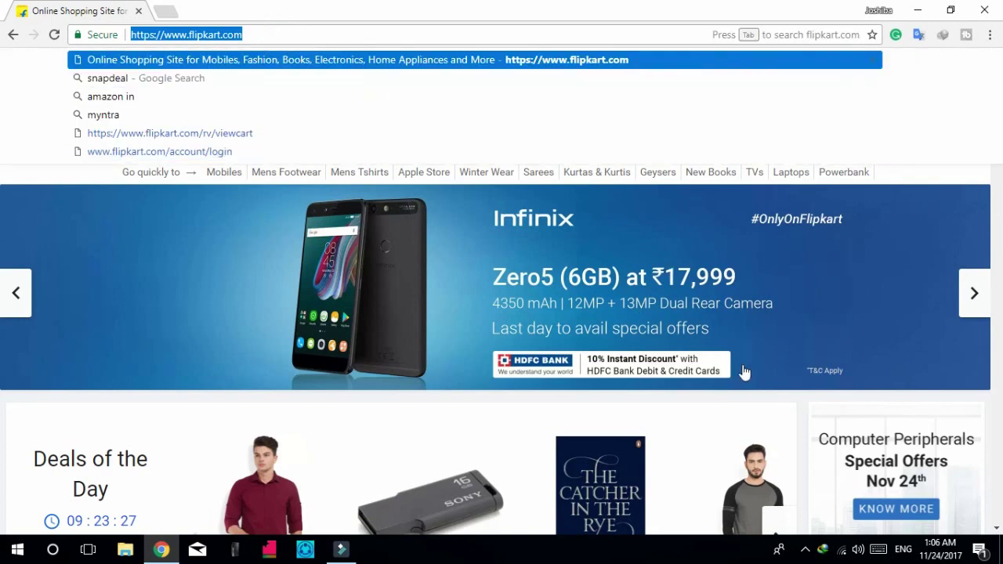
left_click(879, 549)
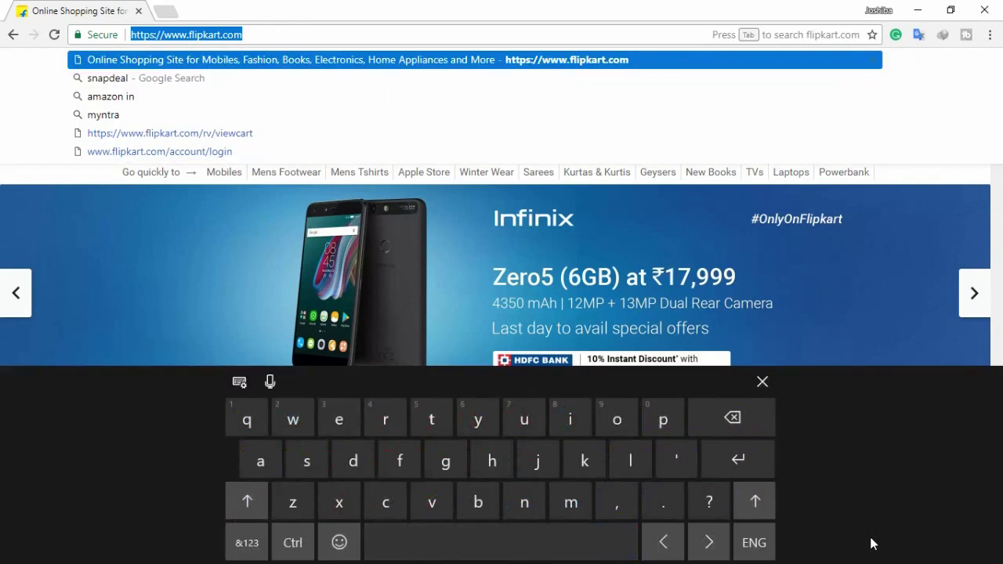
left_click(339, 543)
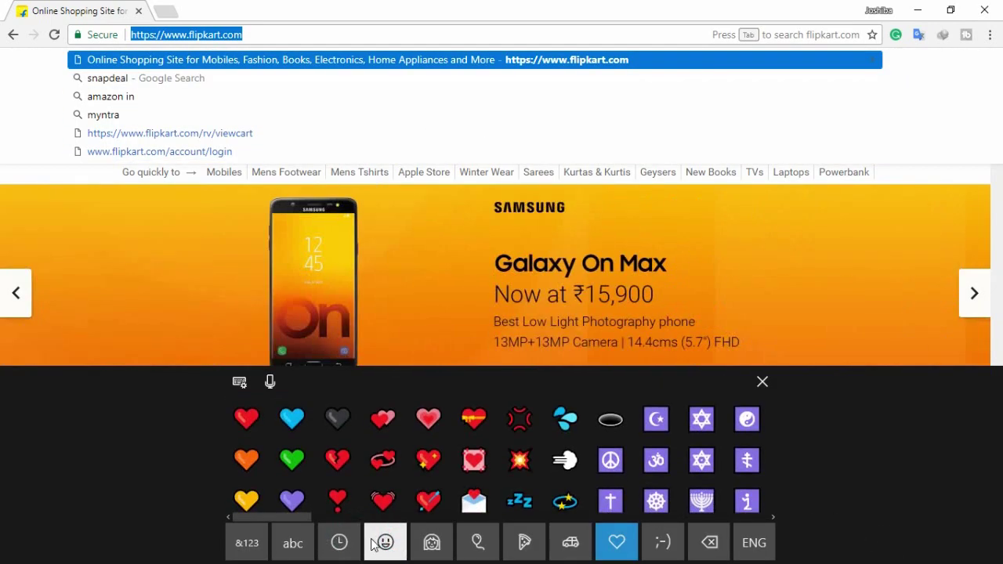
left_click(439, 418)
left_click(383, 418)
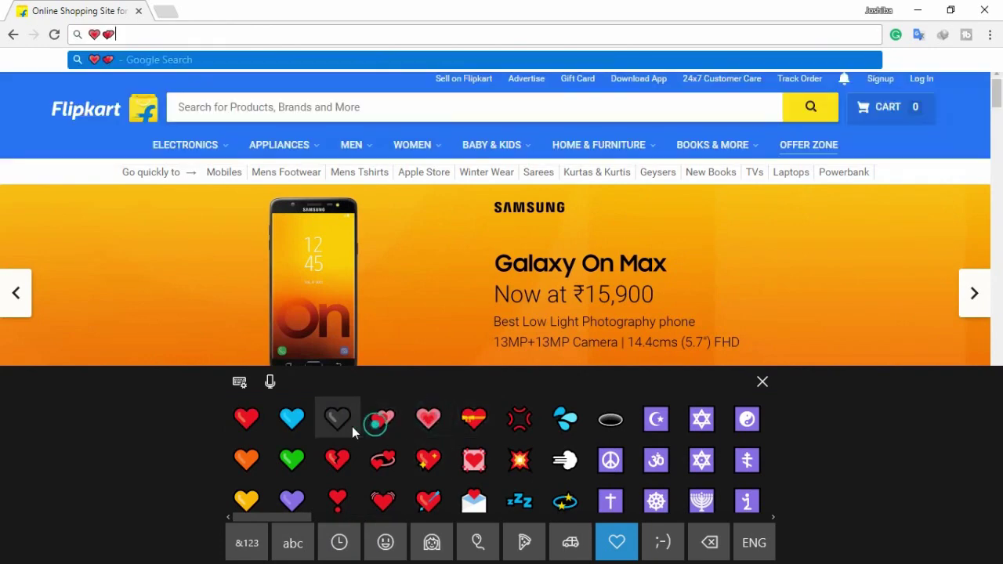
left_click(337, 419)
left_click(299, 419)
left_click(246, 418)
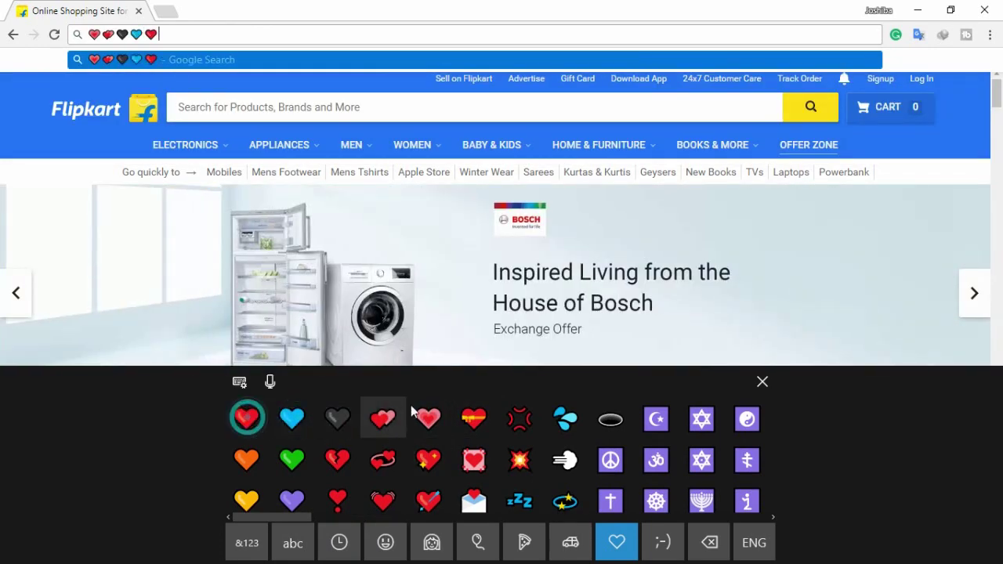
left_click(473, 419)
left_click(465, 429)
left_click(464, 446)
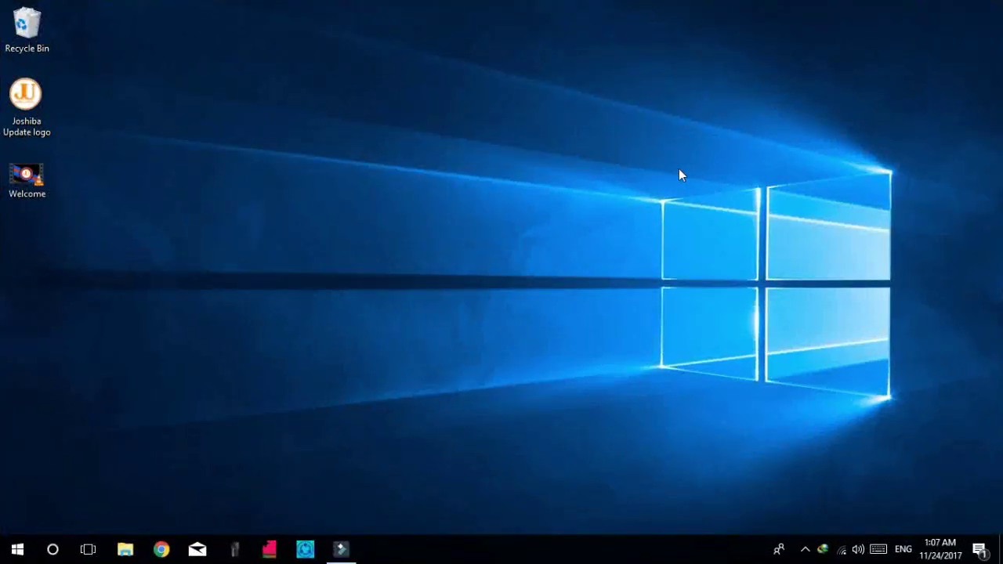
Turn on automatic hiding of the taskbar in desktop mode in the Taskbar settings, and close Settings
right_click(592, 554)
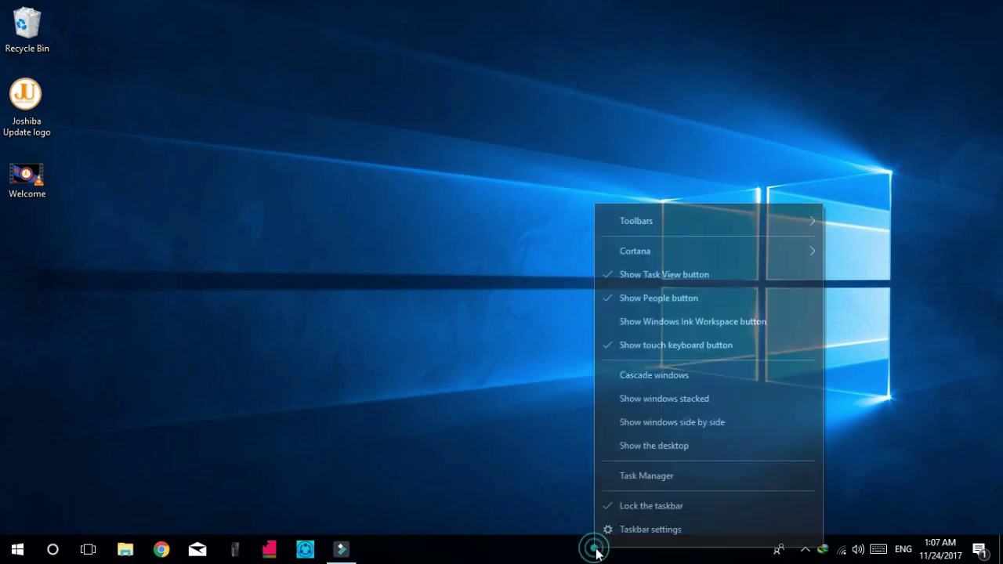
left_click(618, 535)
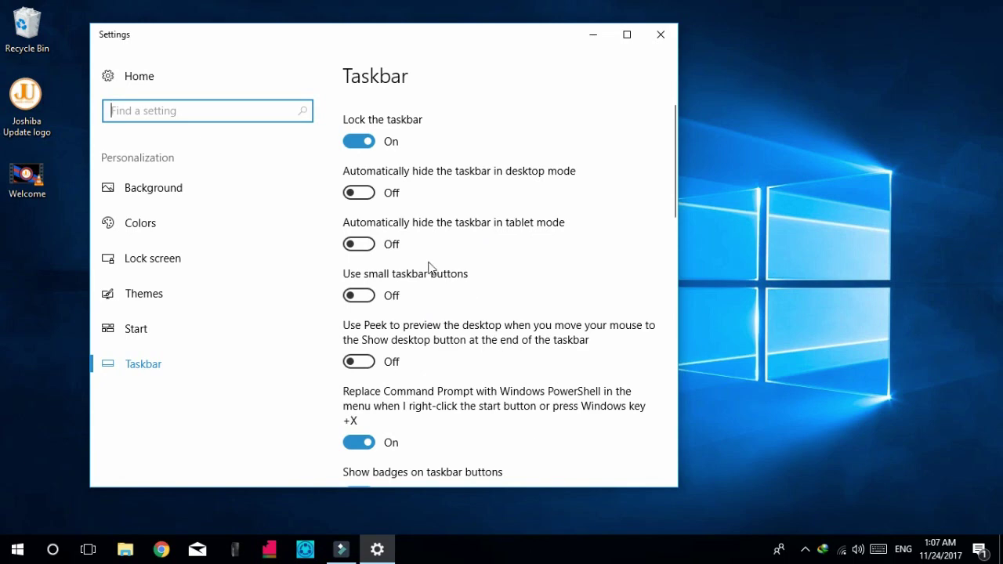
left_click(368, 196)
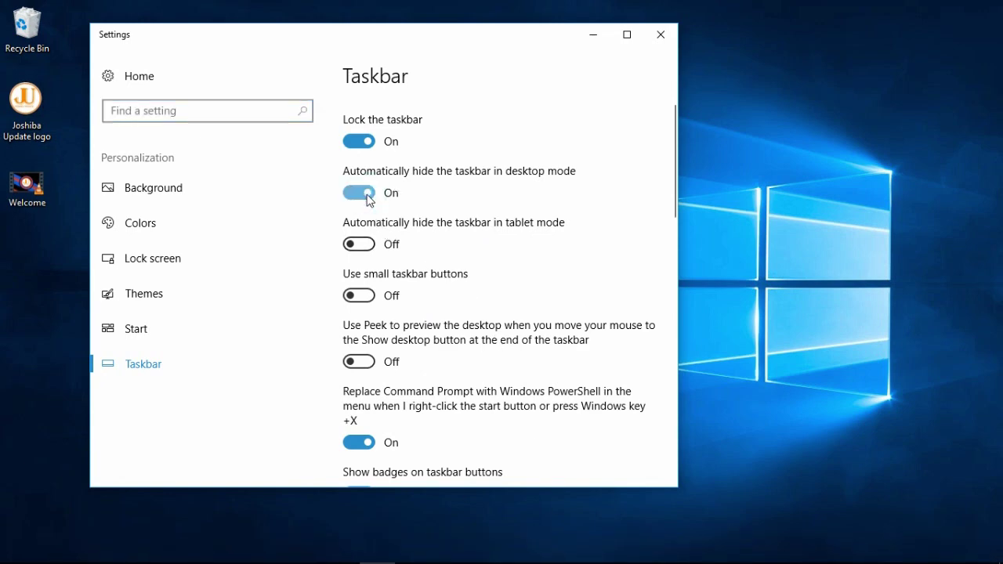
left_click(661, 34)
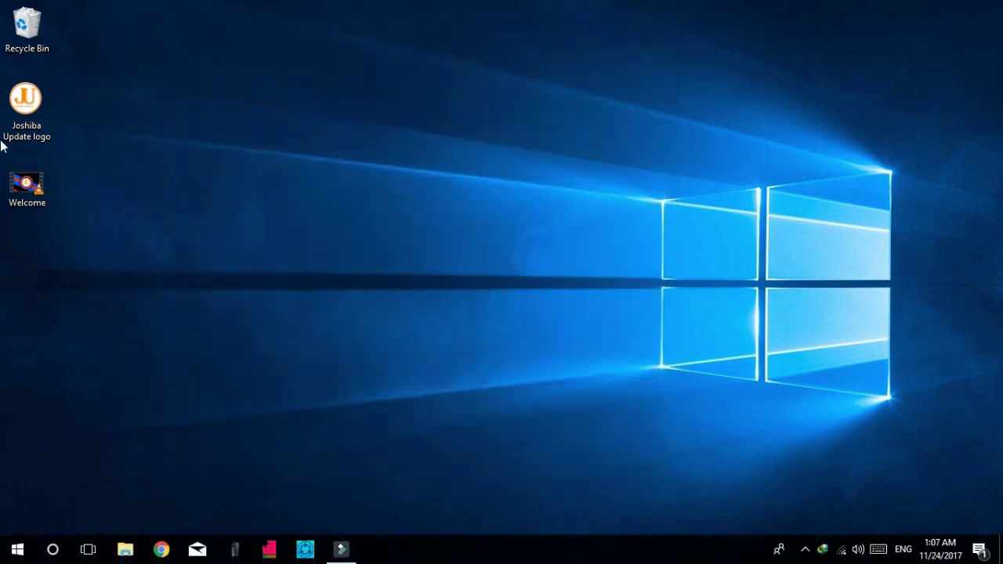
Switch the desktop to small icons and hide all desktop icons
right_click(325, 116)
mouse_move(398, 119)
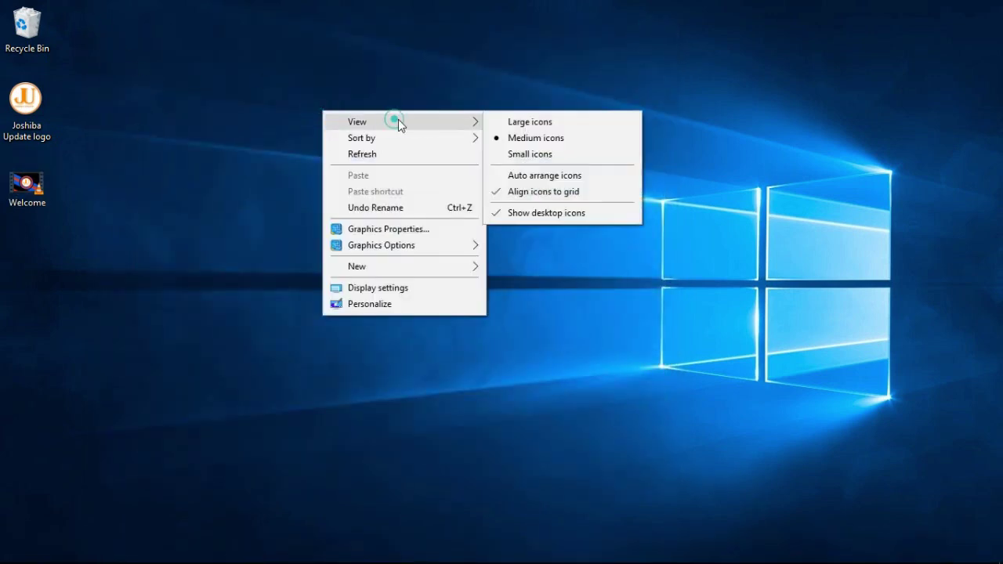
left_click(518, 155)
right_click(323, 124)
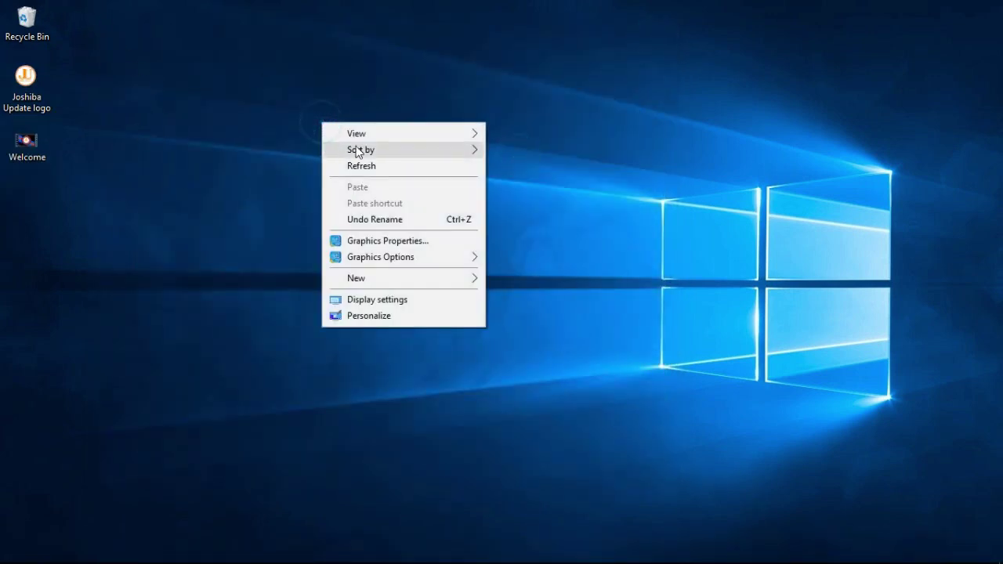
mouse_move(481, 139)
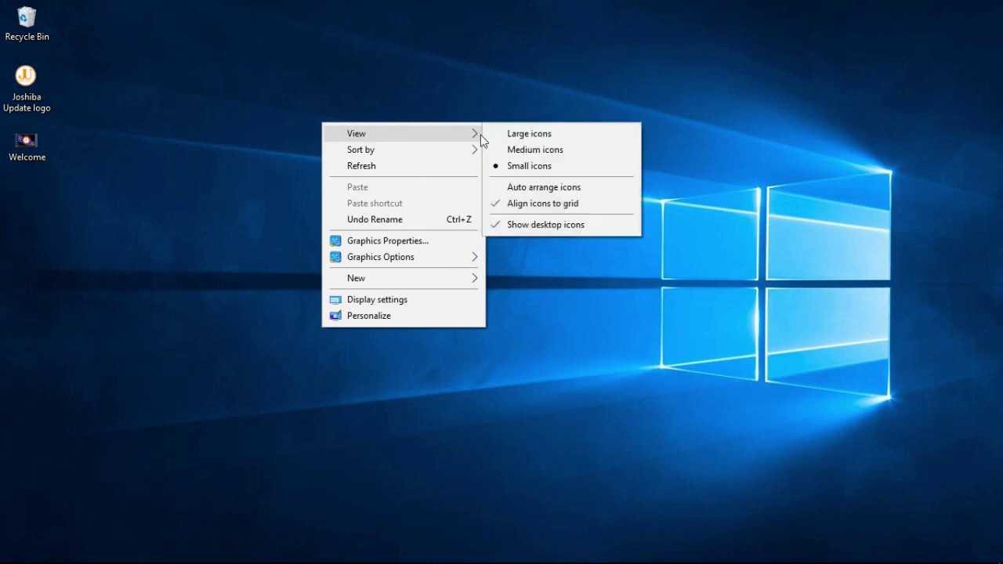
left_click(529, 224)
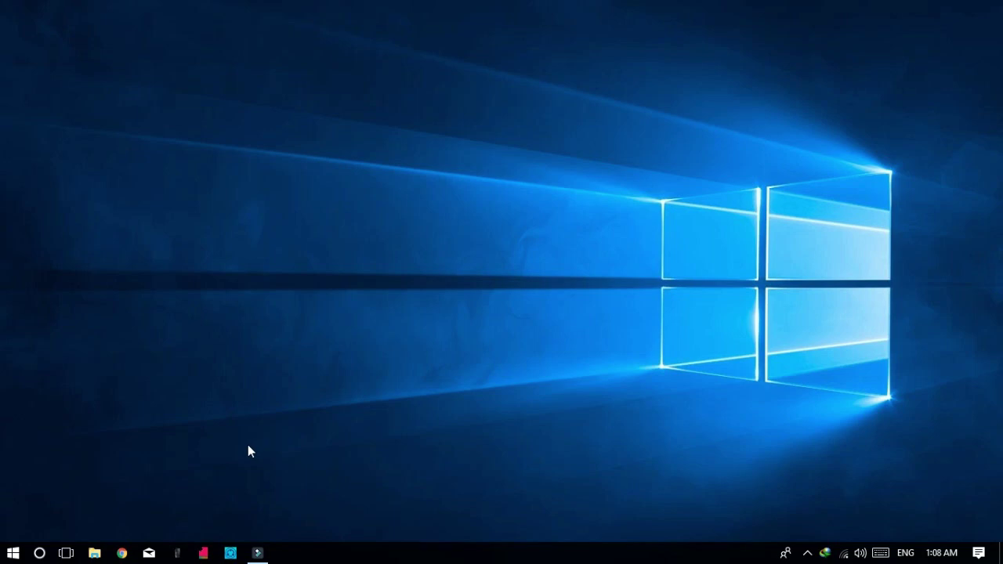
Capture the area around the Google logo on Chrome's new tab page as a screen snip and paste it into Paint
left_click(122, 552)
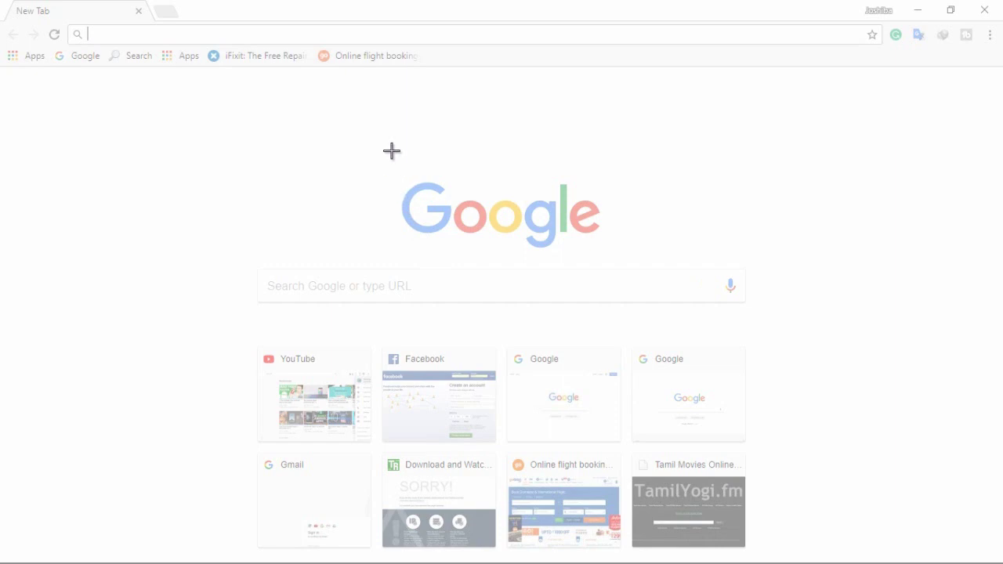
left_click_drag(391, 149, 653, 264)
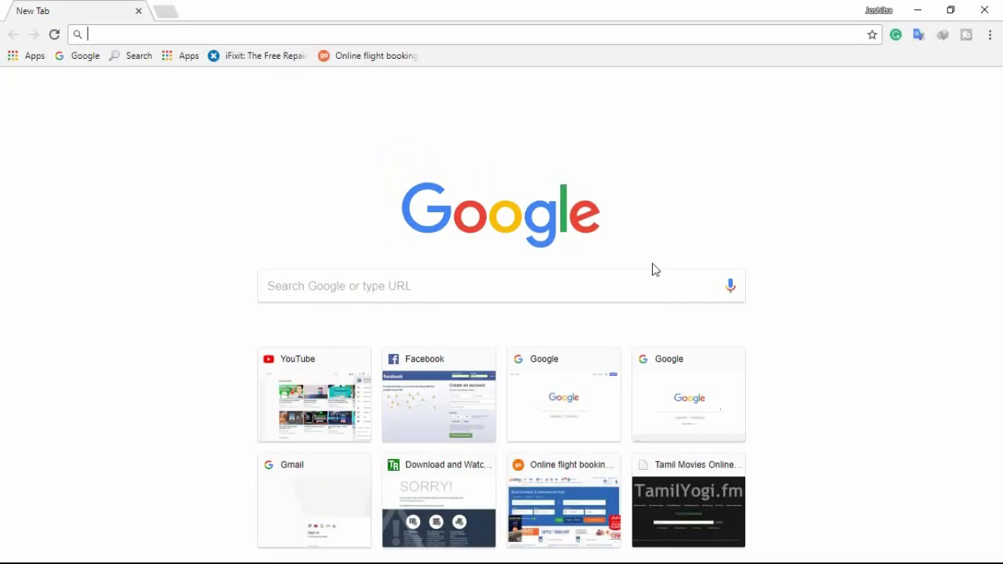
key("super")
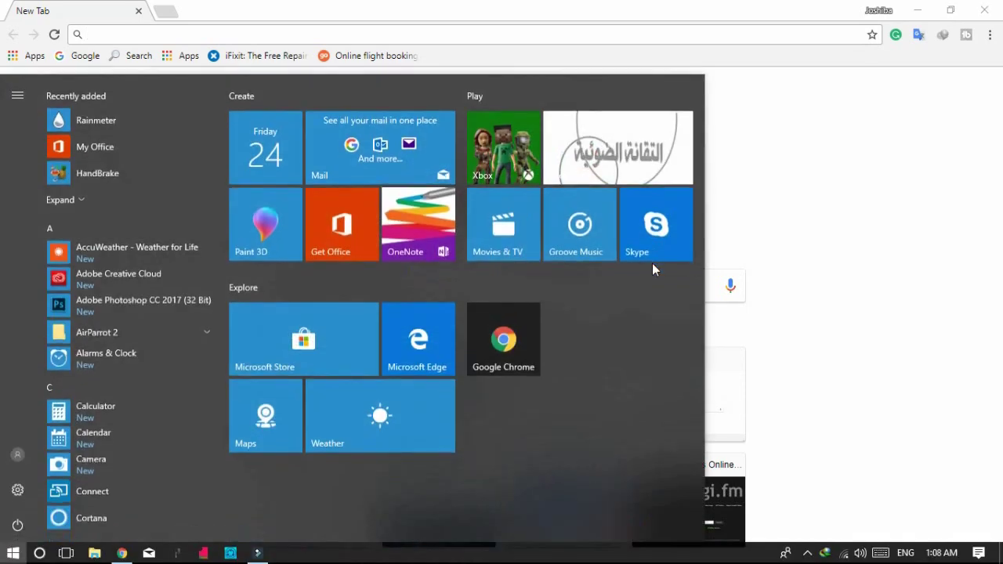
type("PA")
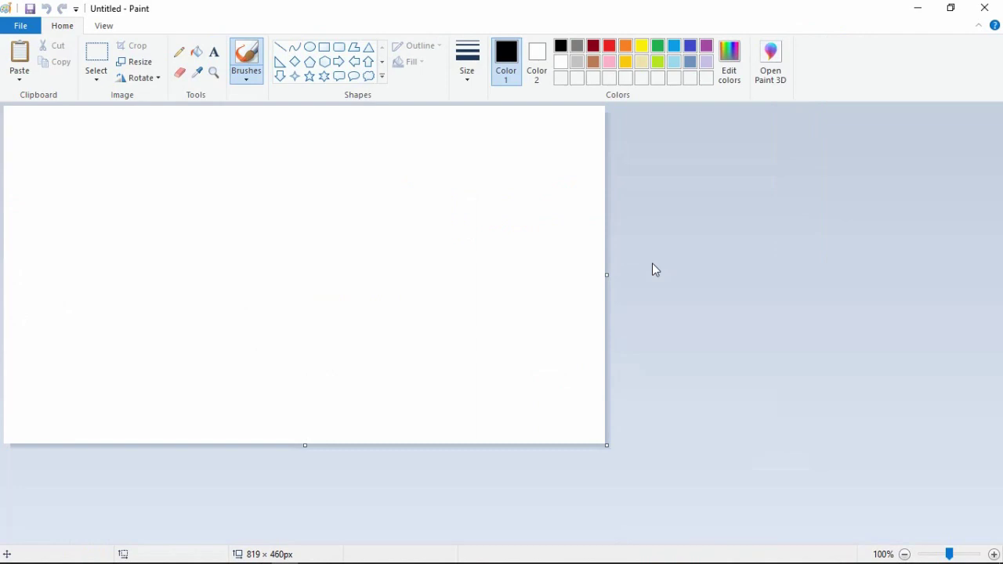
key("ctrl+v")
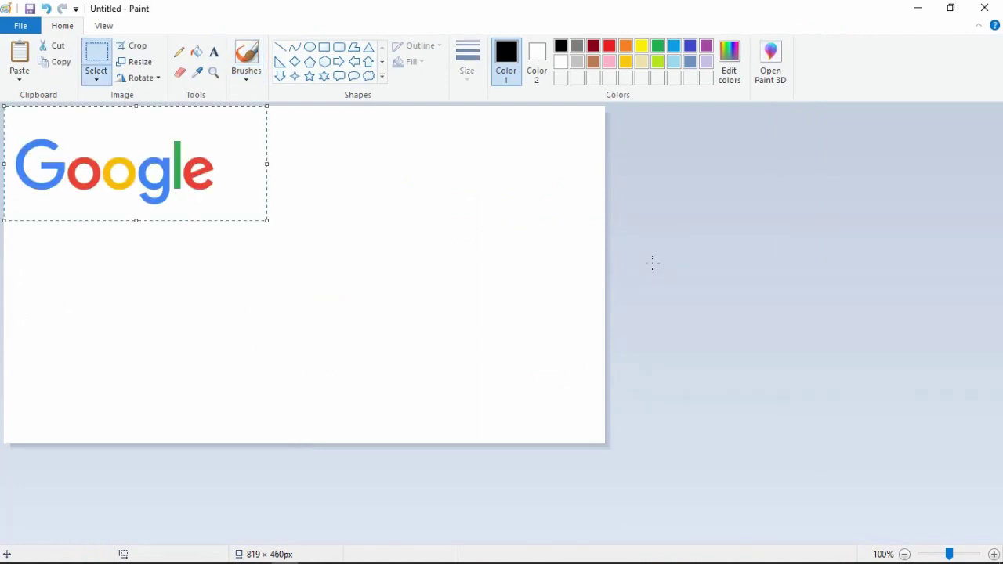